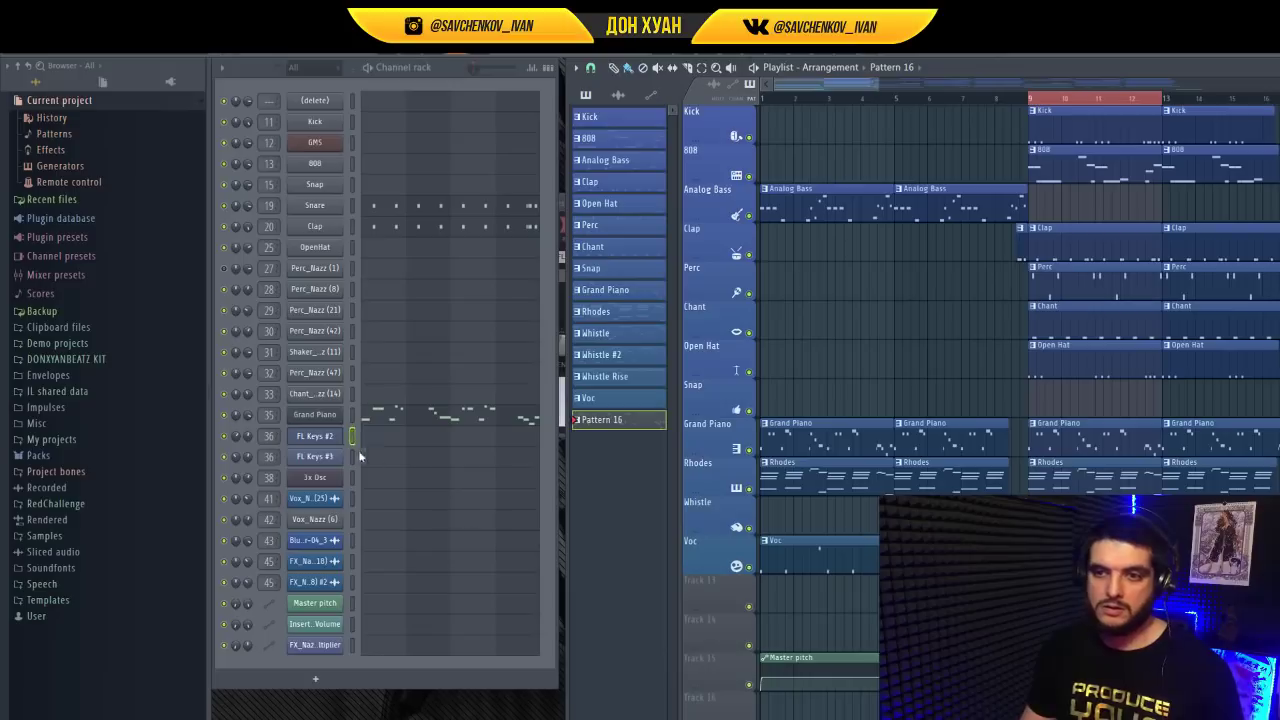
Strum the four chords of FL Keys #2 with the strumizer
{"action": "left_click", "coordinate": [322, 441]}
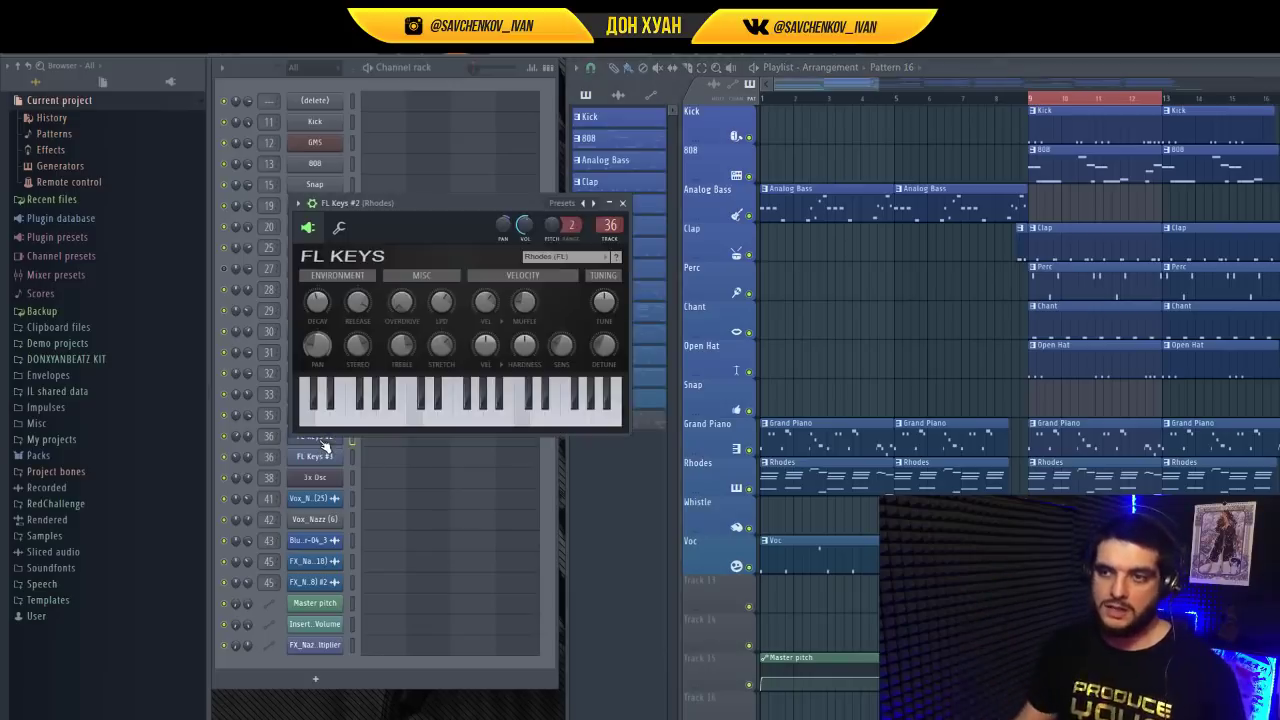
{"action": "left_click", "coordinate": [619, 204]}
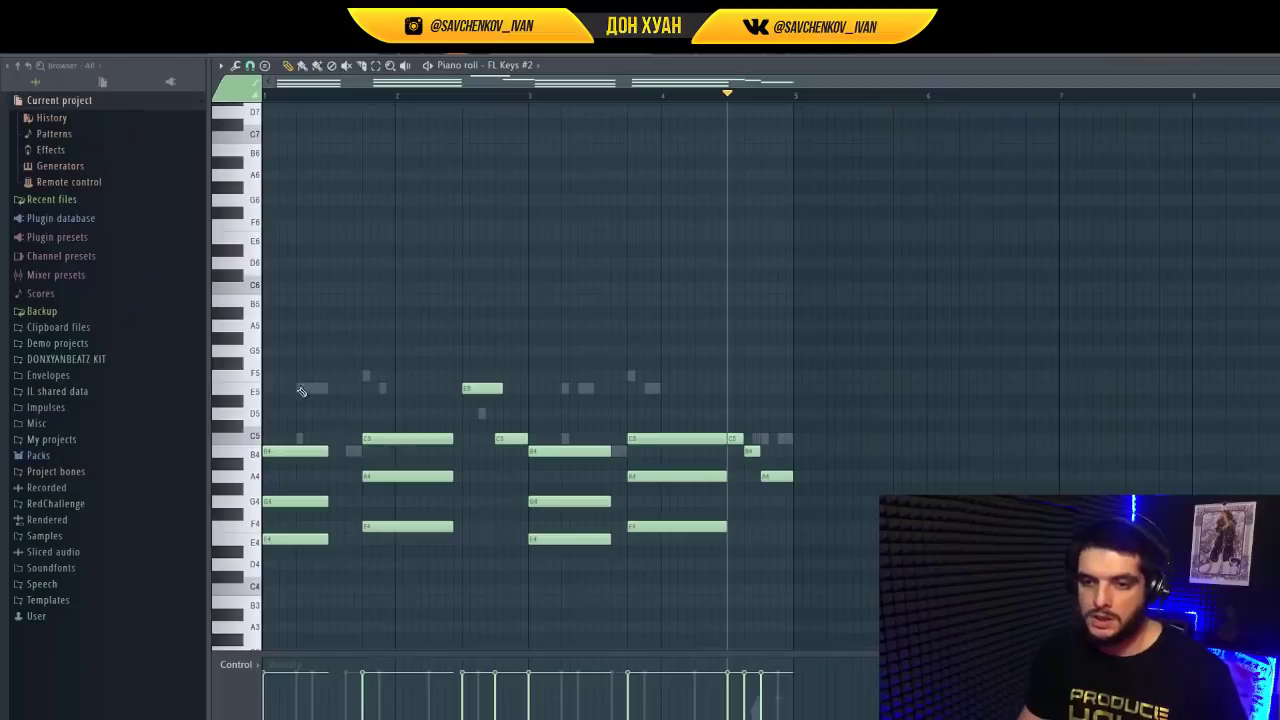
{"action": "left_click_drag", "start_coordinate": [301, 390], "coordinate": [386, 566]}
{"action": "left_click_drag", "start_coordinate": [572, 372], "coordinate": [663, 570]}
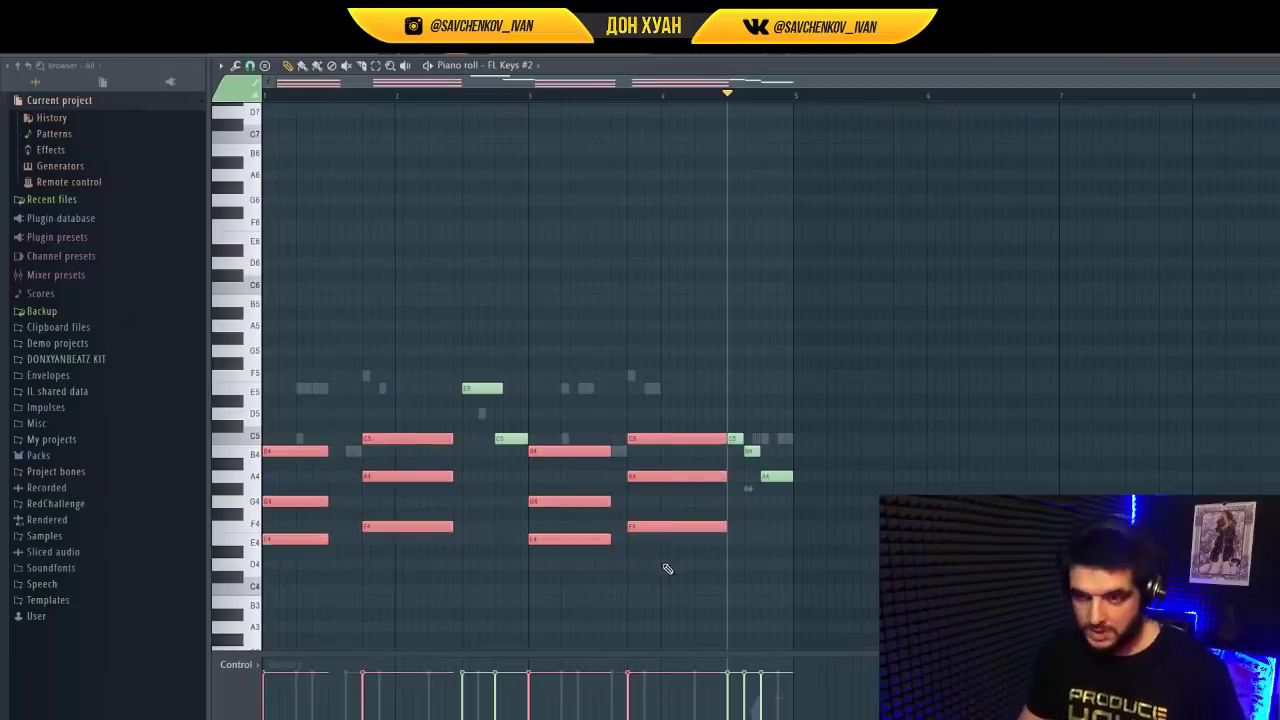
{"action": "key", "text": "alt+s"}
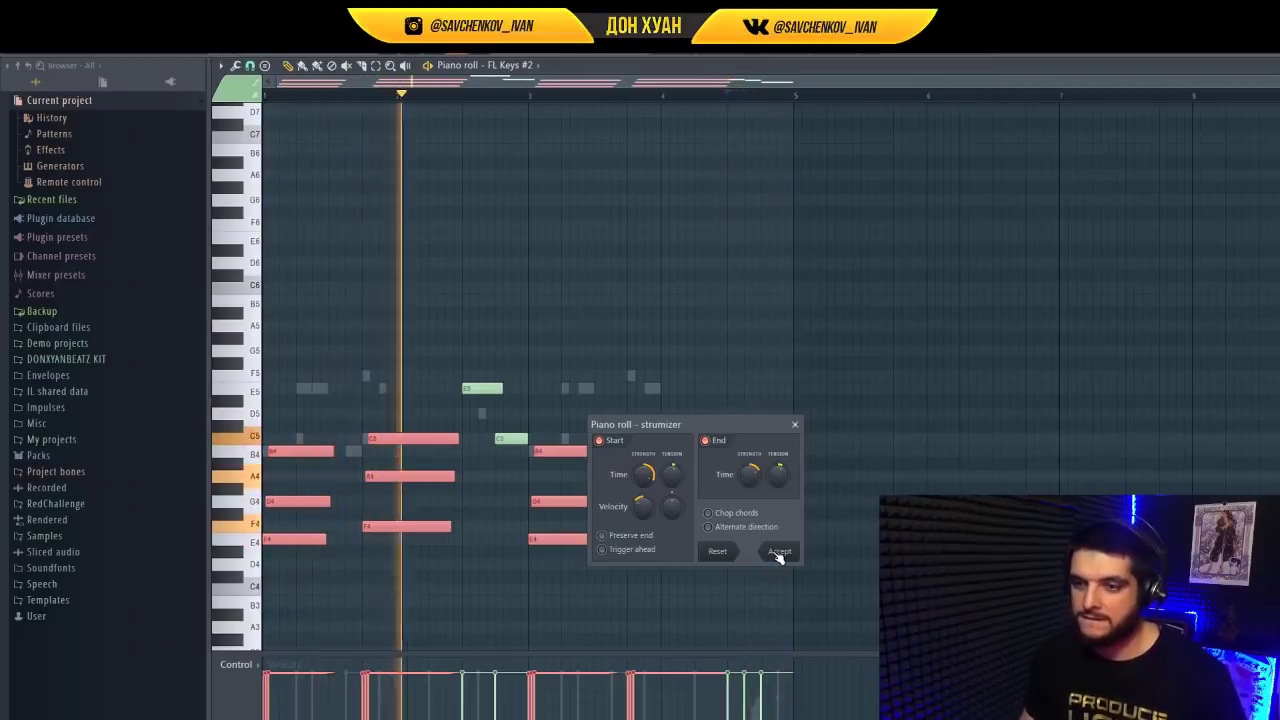
{"action": "left_click", "coordinate": [779, 551]}
{"action": "key", "text": "space"}
Try the strumizer's start time strength again on the first two chords of FL Keys #2
{"action": "left_click_drag", "start_coordinate": [280, 358], "coordinate": [396, 540]}
{"action": "left_click_drag", "start_coordinate": [281, 381], "coordinate": [378, 585]}
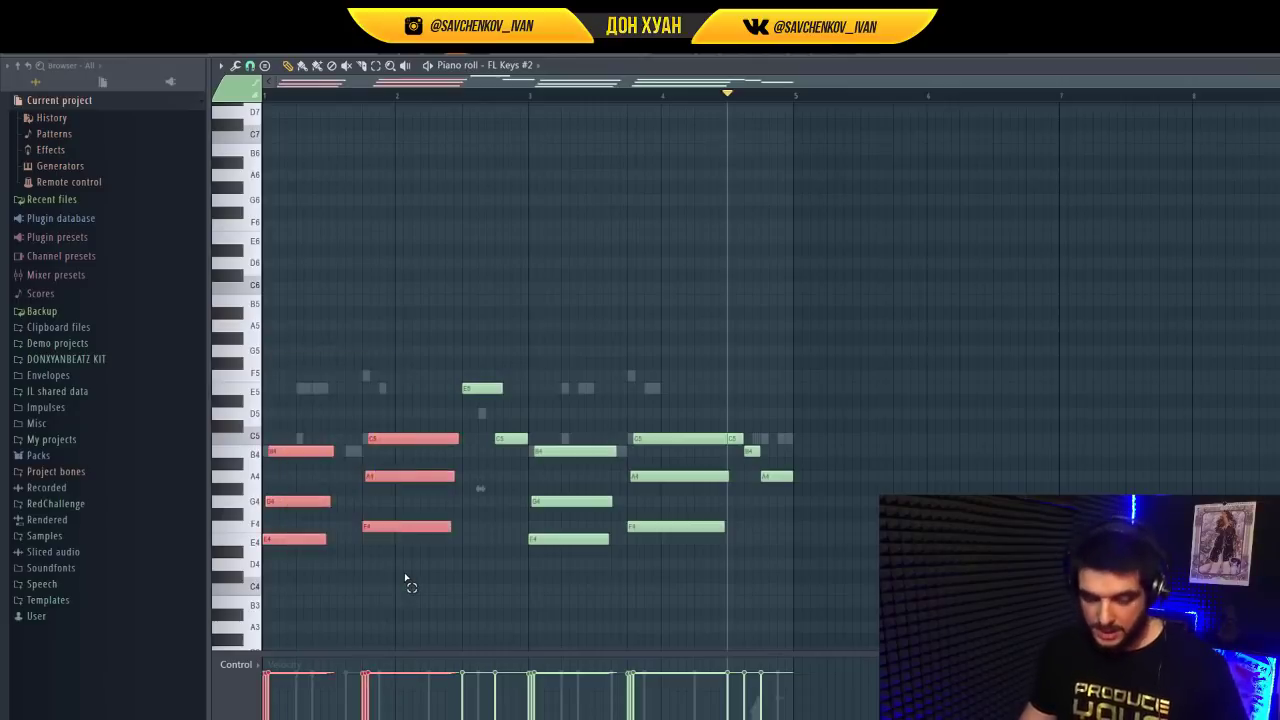
{"action": "key", "text": "alt+s"}
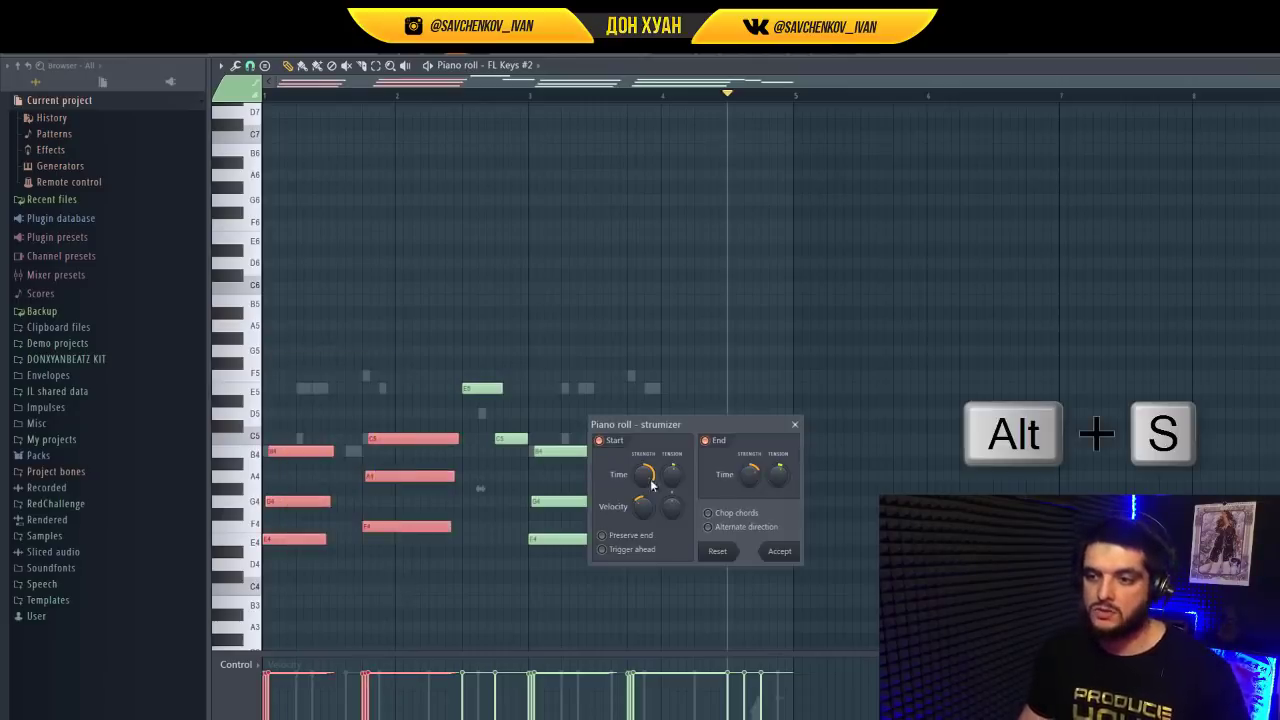
{"action": "left_click_drag", "start_coordinate": [643, 475], "coordinate": [643, 453]}
{"action": "key", "text": "Return"}
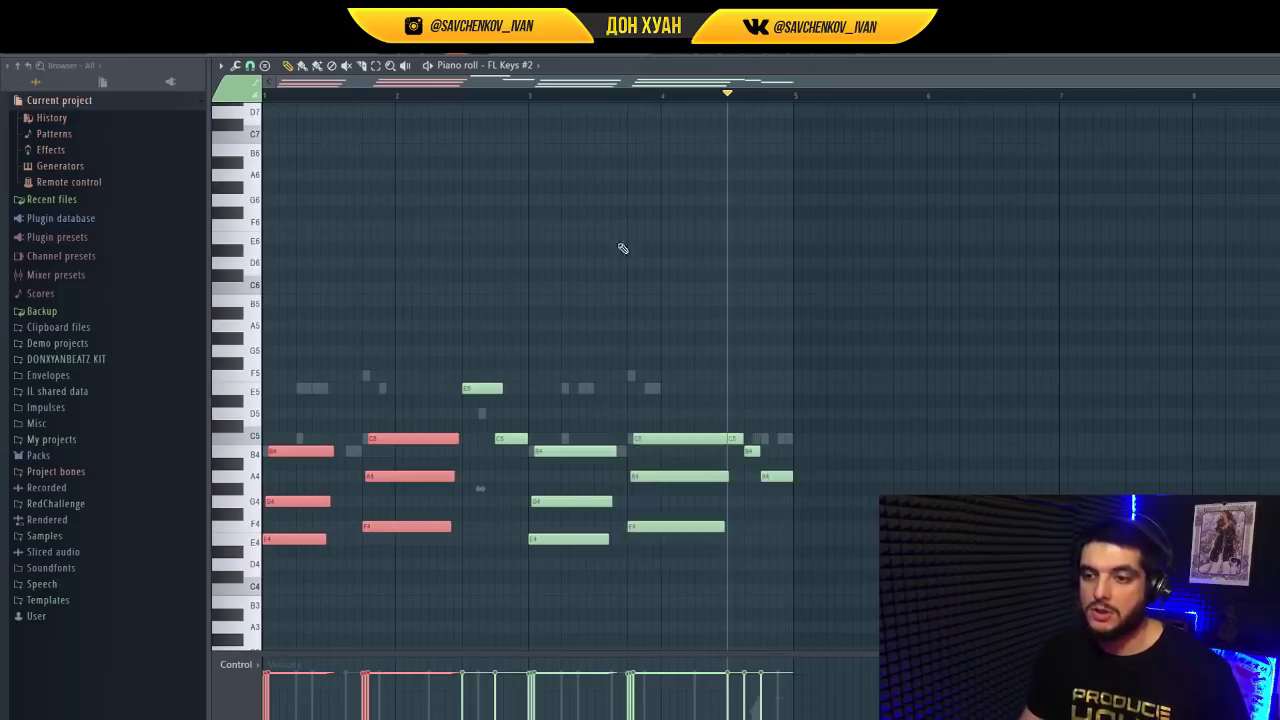
{"action": "left_click", "coordinate": [623, 249], "text": "ctrl"}
{"action": "key", "text": "Escape"}
Inspect the preset and settings of the FL Keys #3 instrument
{"action": "left_click", "coordinate": [351, 452]}
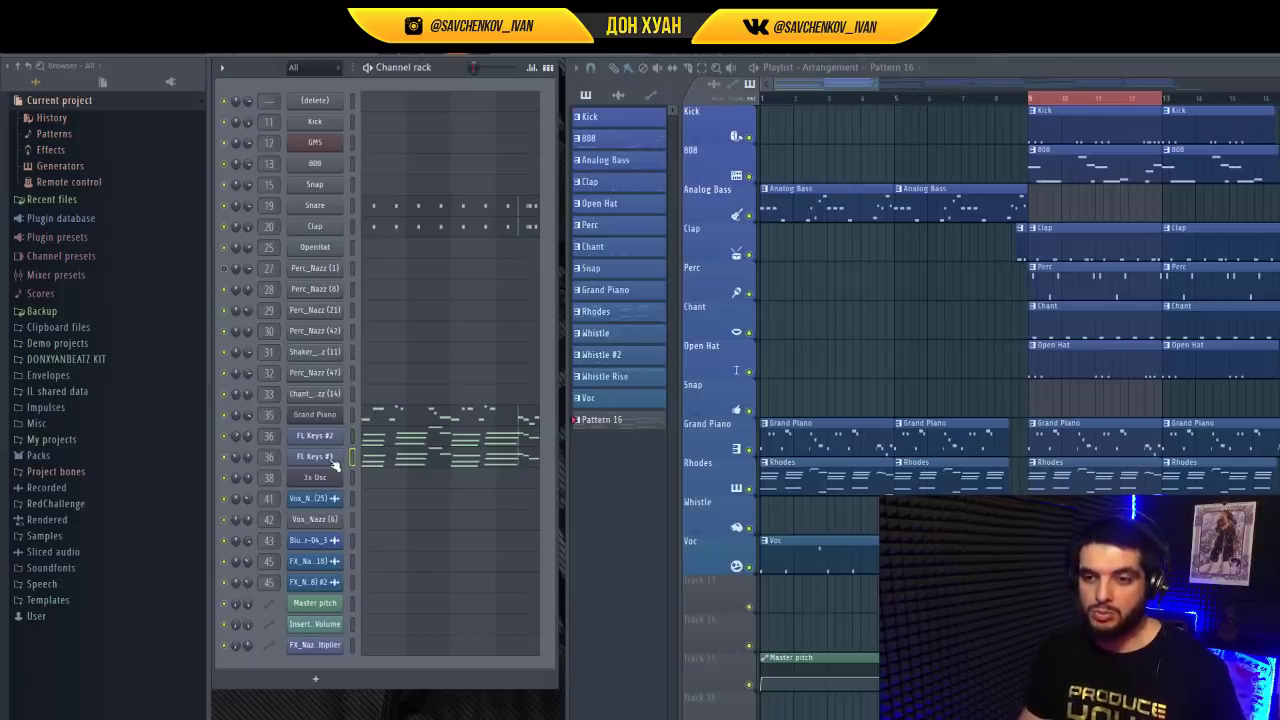
{"action": "left_click", "coordinate": [330, 457]}
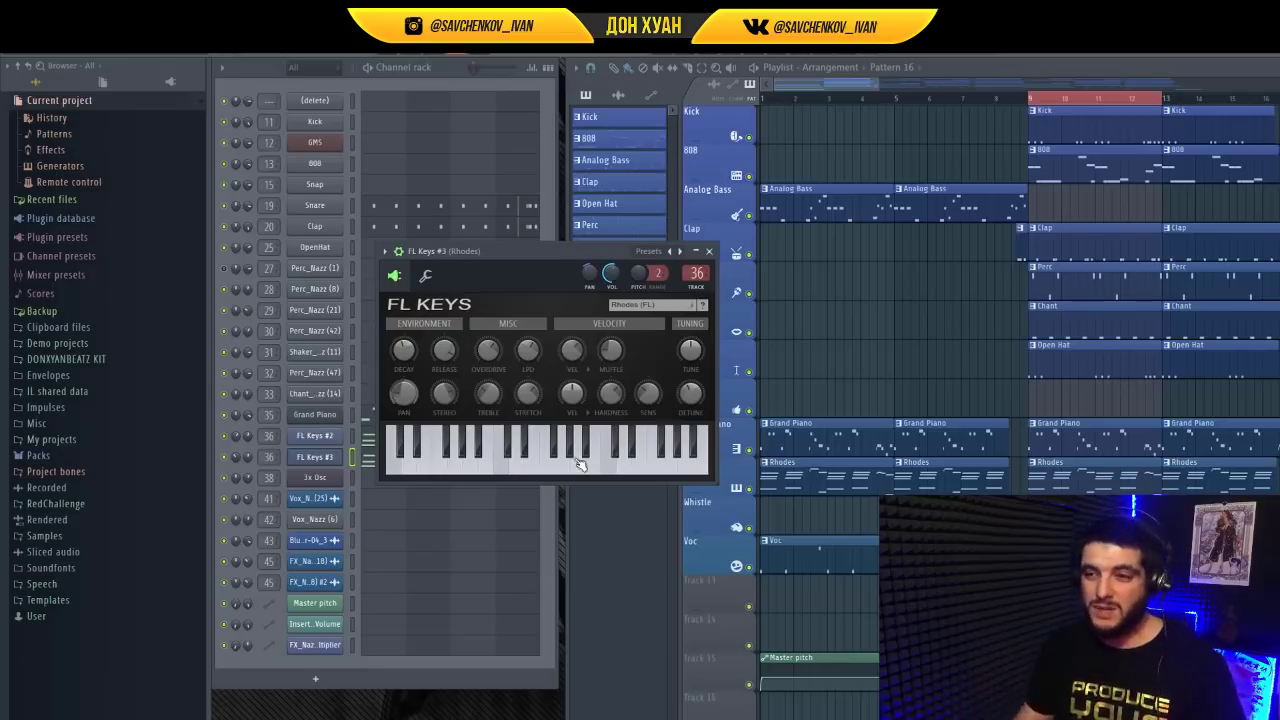
{"action": "key", "text": "Escape"}
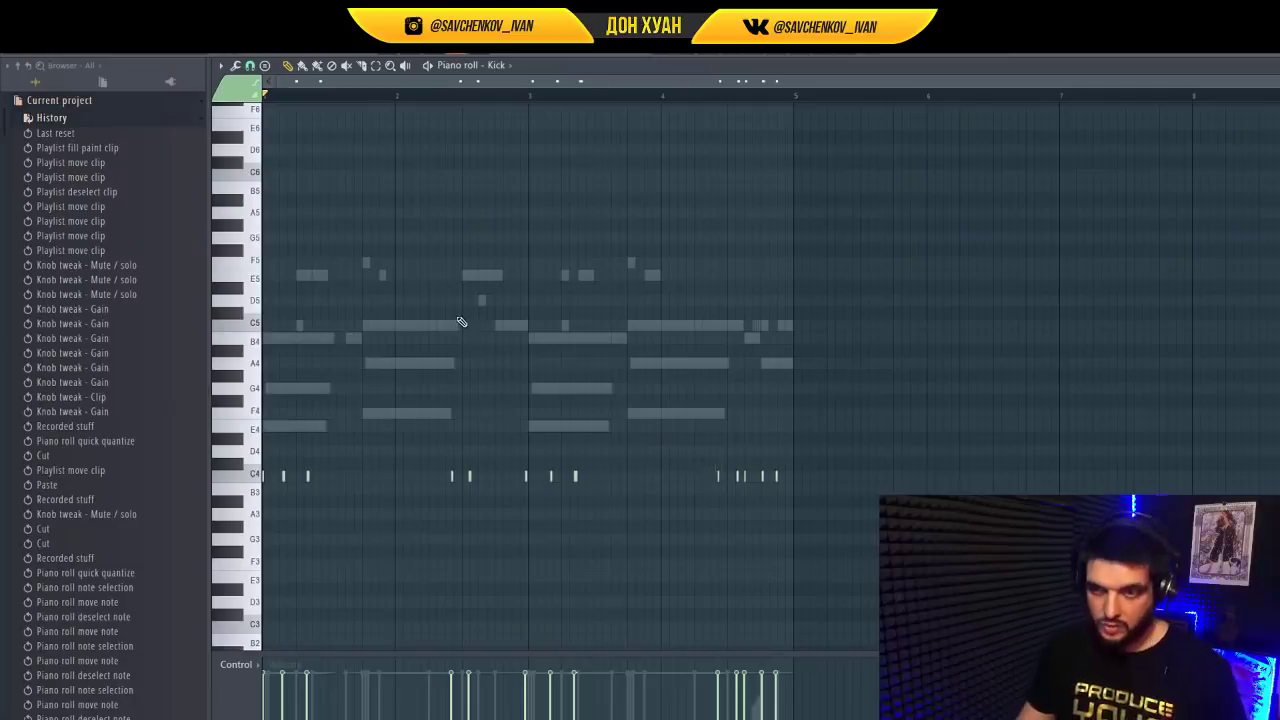
Quick-quantize the recorded Kick hits and shift the second and third hits slightly forward along the grid
{"action": "key", "text": "ctrl+q"}
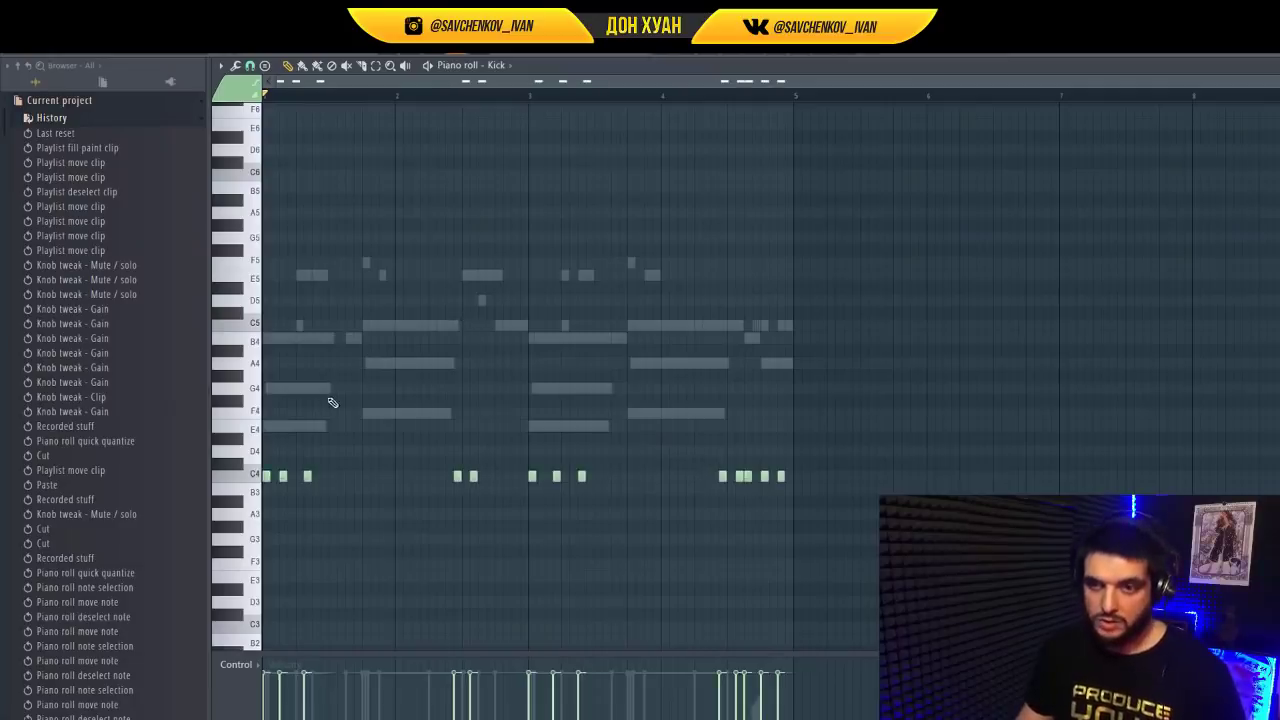
{"action": "key", "text": "space"}
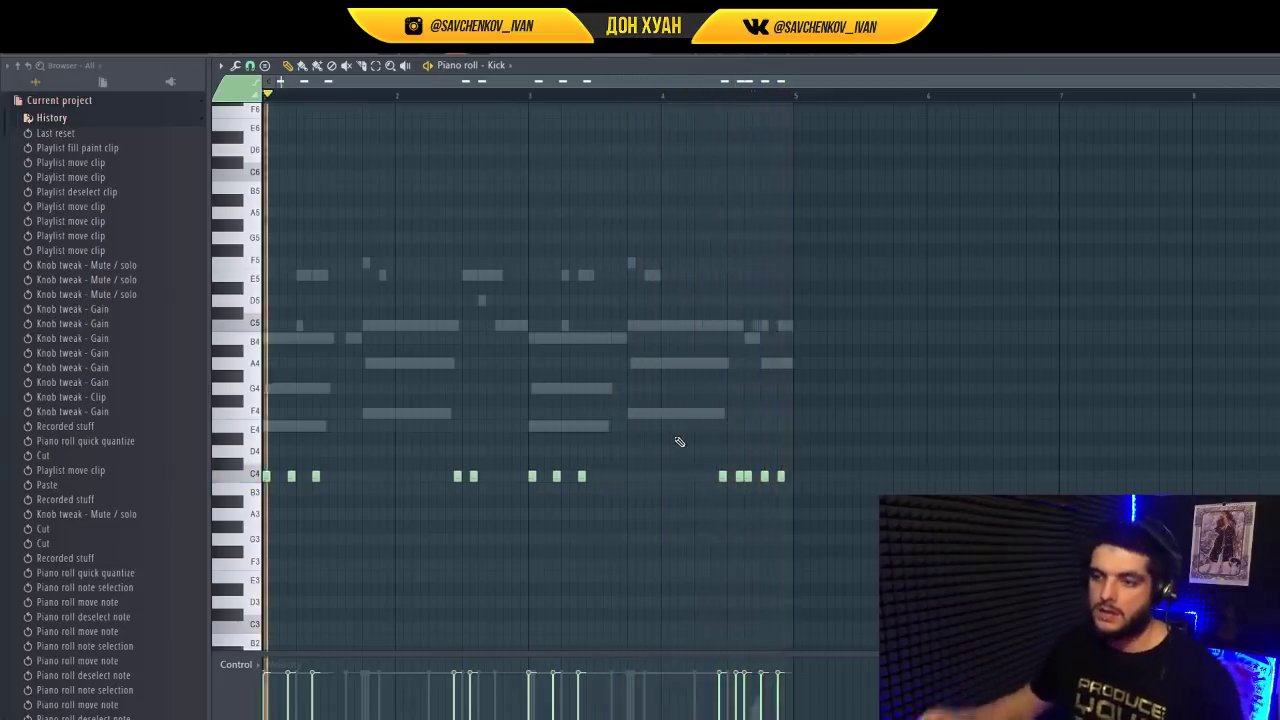
{"action": "key", "text": "Escape"}
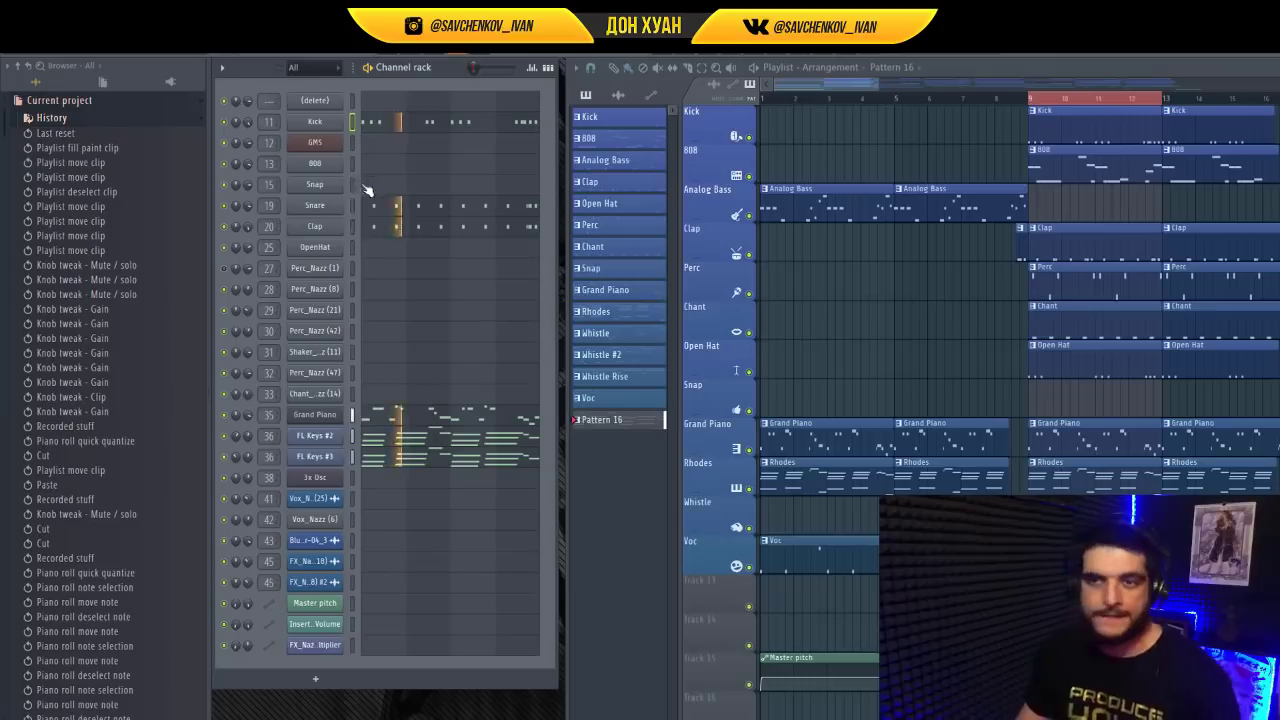
Place nine OpenHat hits on C5, three each in bars 1, 3 and 4, and play the pattern
{"action": "left_click", "coordinate": [351, 248]}
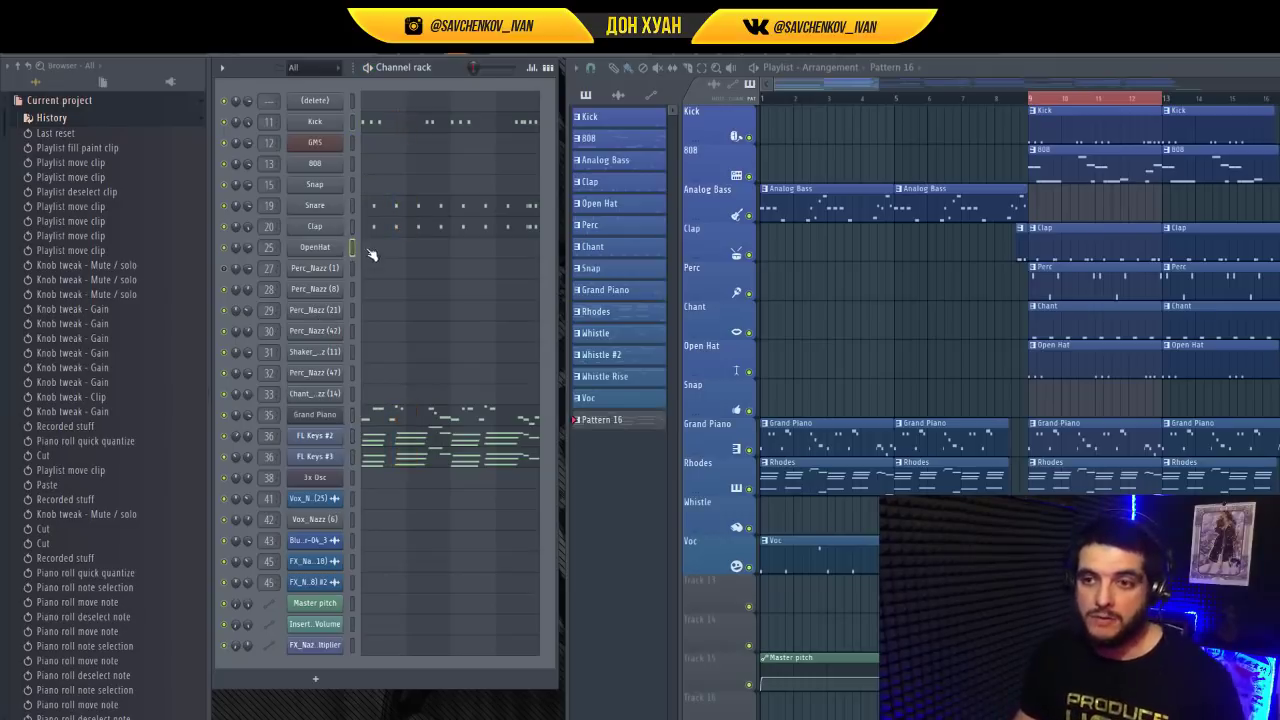
{"action": "left_click", "coordinate": [370, 255]}
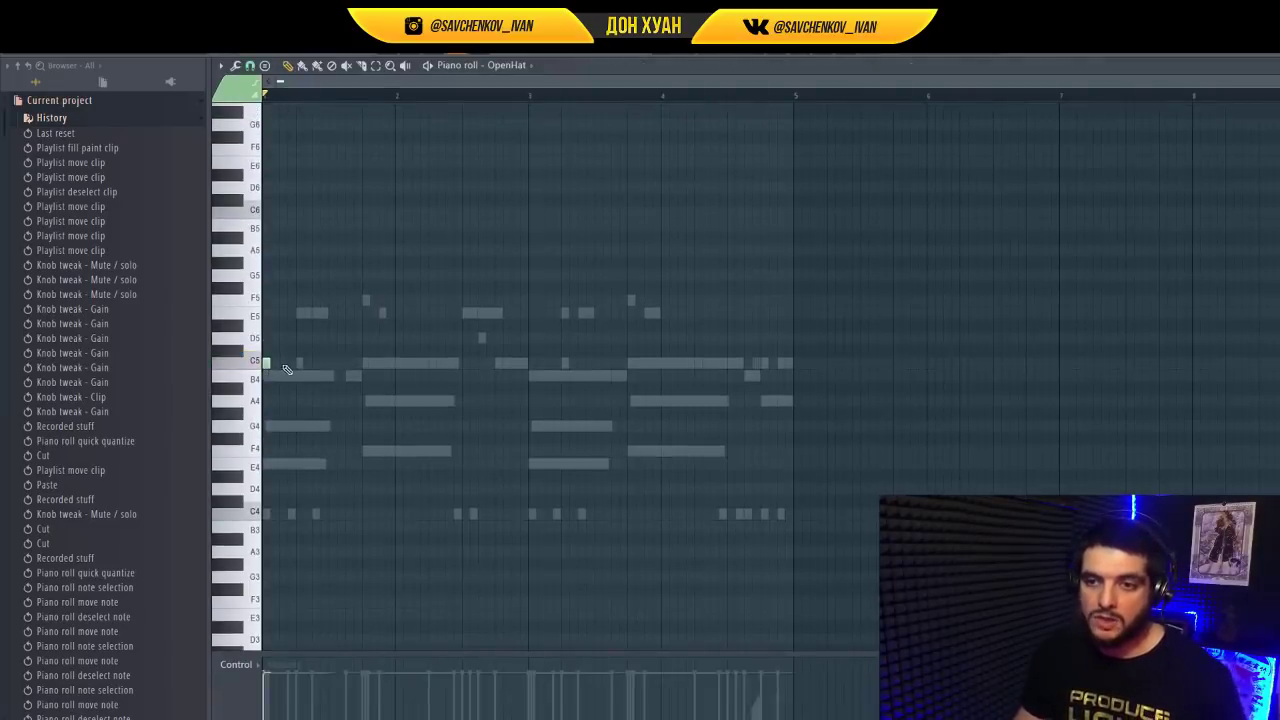
{"action": "left_click_drag", "start_coordinate": [330, 345], "coordinate": [265, 362]}
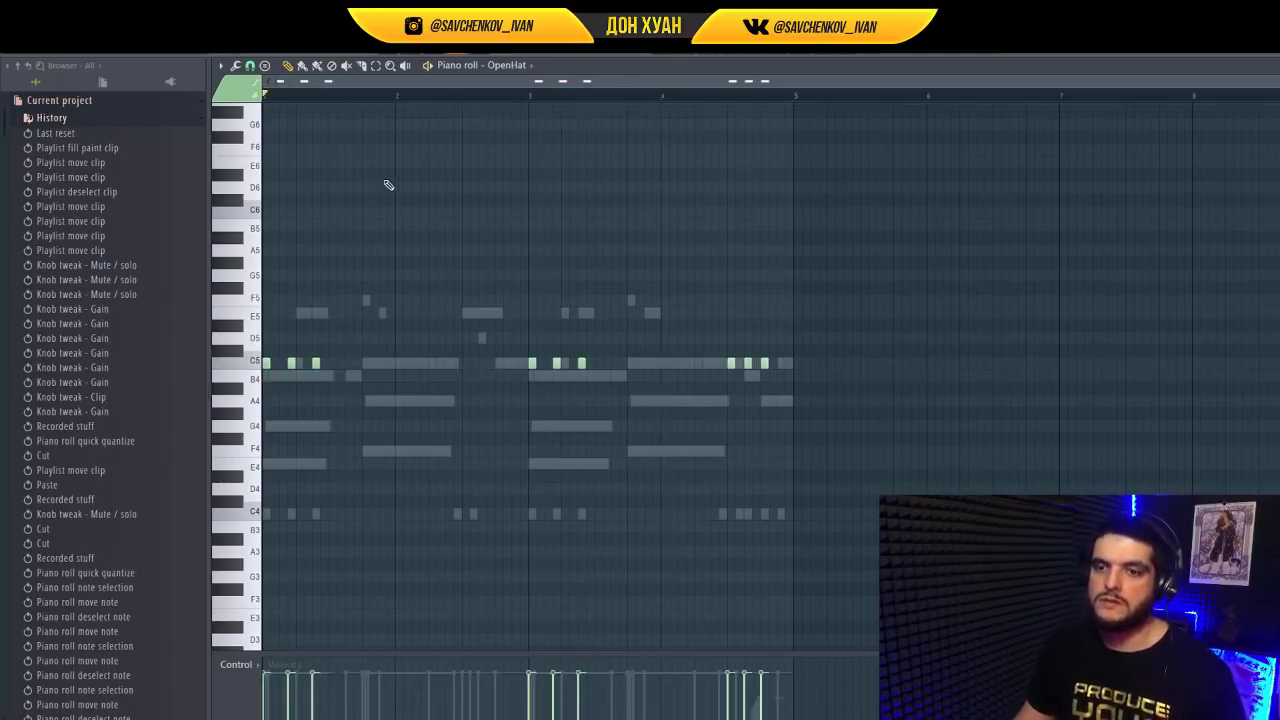
{"action": "key", "text": "space"}
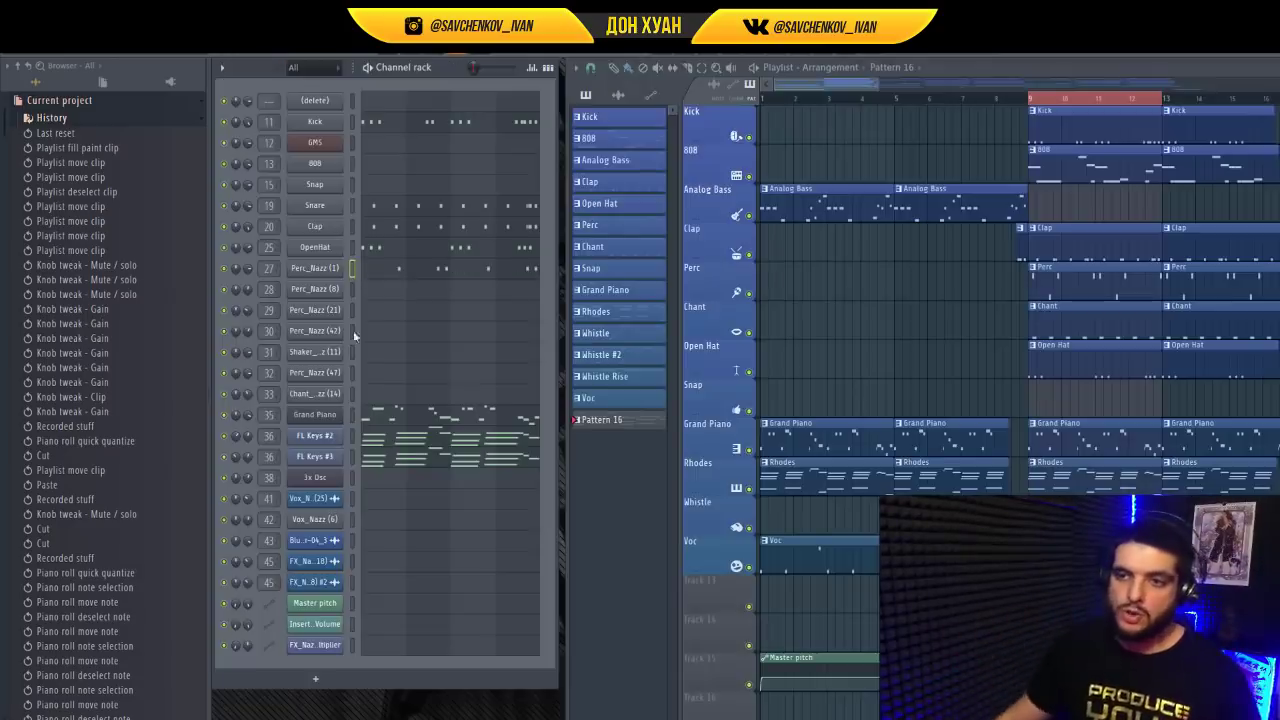
Review the Perc_Nazz (1) hits in the piano roll during playback
{"action": "key", "text": "F7"}
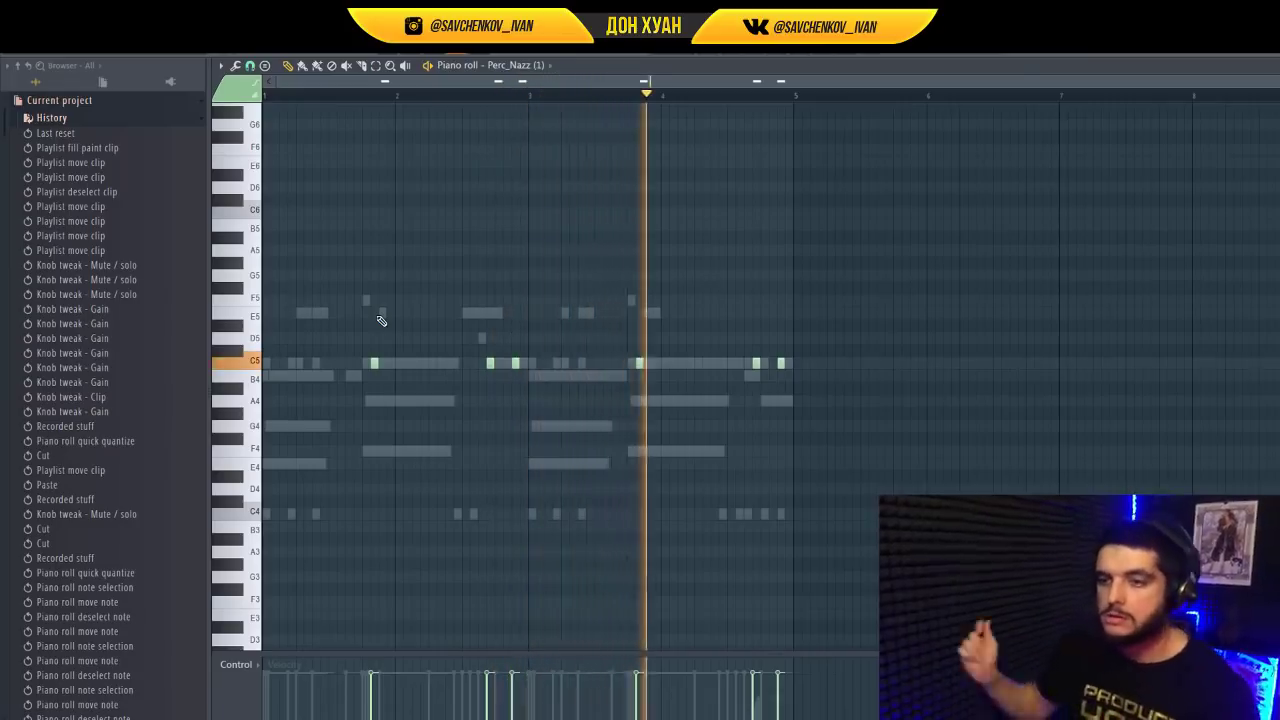
{"action": "key", "text": "F7"}
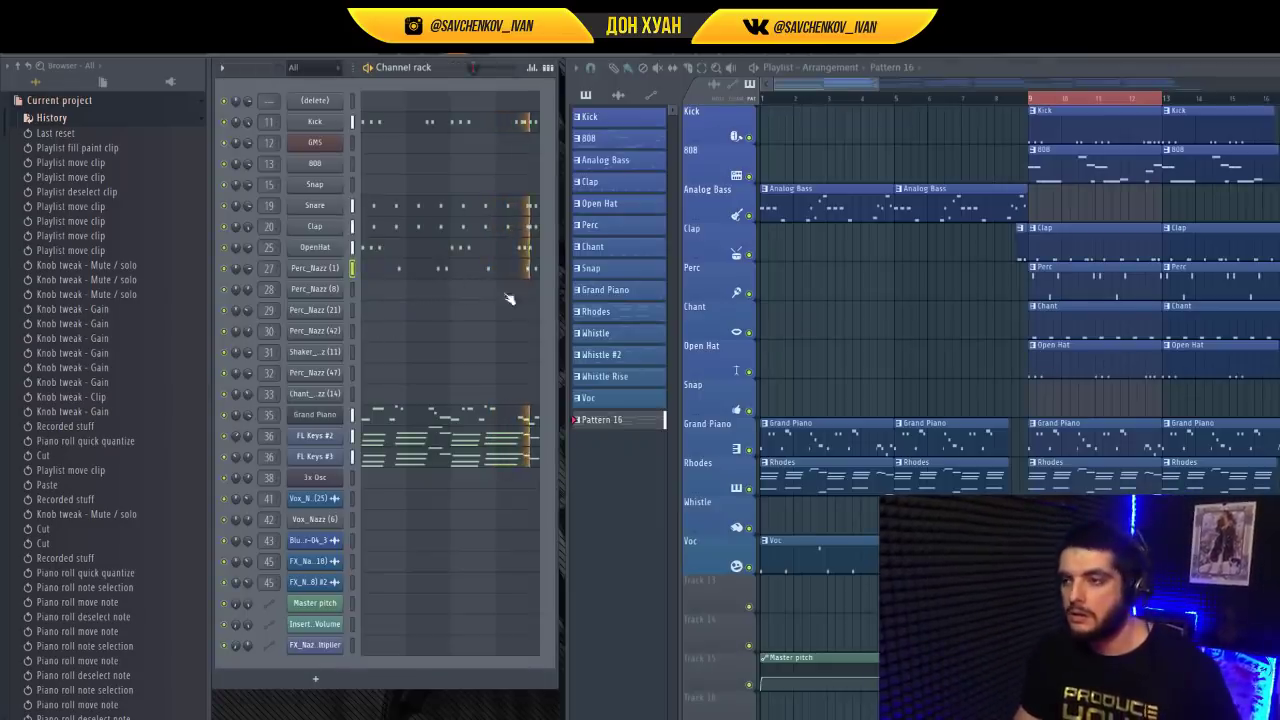
Draw four evenly spaced C5 hits in bar 1 of Chant_Nazz (14) and duplicate them across all four bars
{"action": "left_click", "coordinate": [360, 396]}
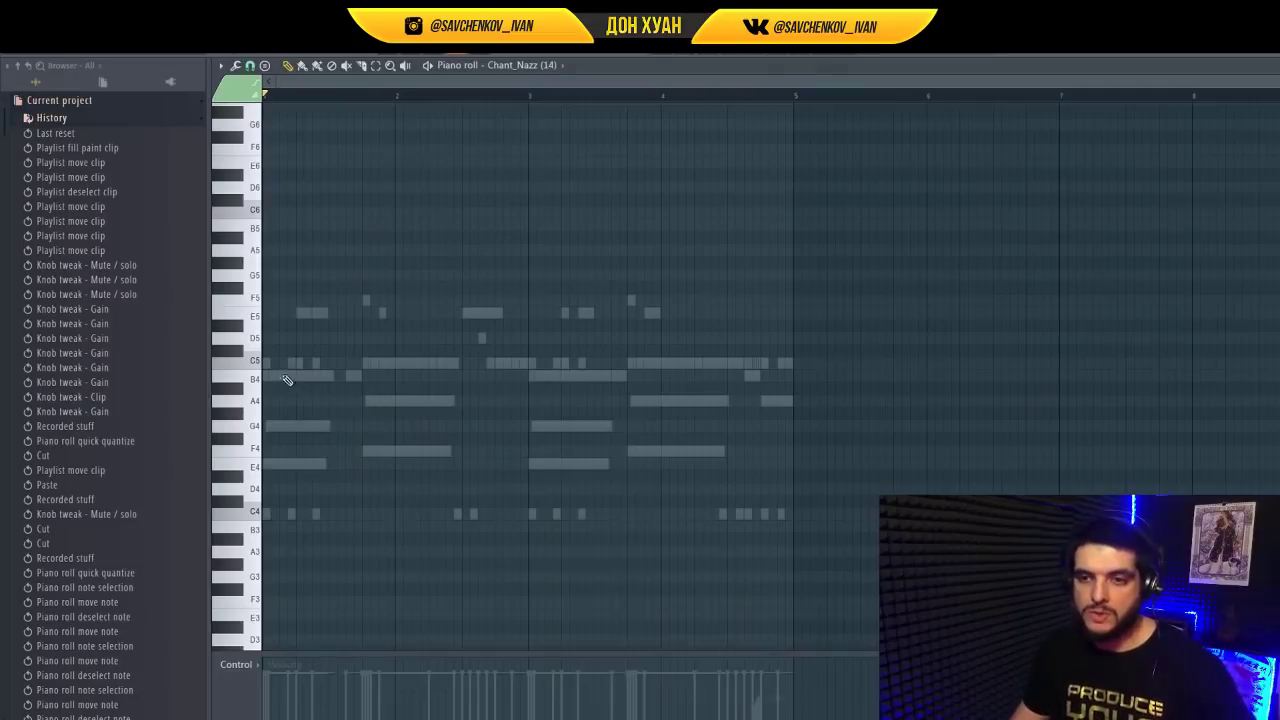
{"action": "mouse_move", "coordinate": [343, 319]}
{"action": "left_mouse_down"}
{"action": "mouse_move", "coordinate": [276, 377]}
{"action": "mouse_move", "coordinate": [336, 365]}
{"action": "left_mouse_up"}
{"action": "left_click", "coordinate": [401, 134], "text": "ctrl"}
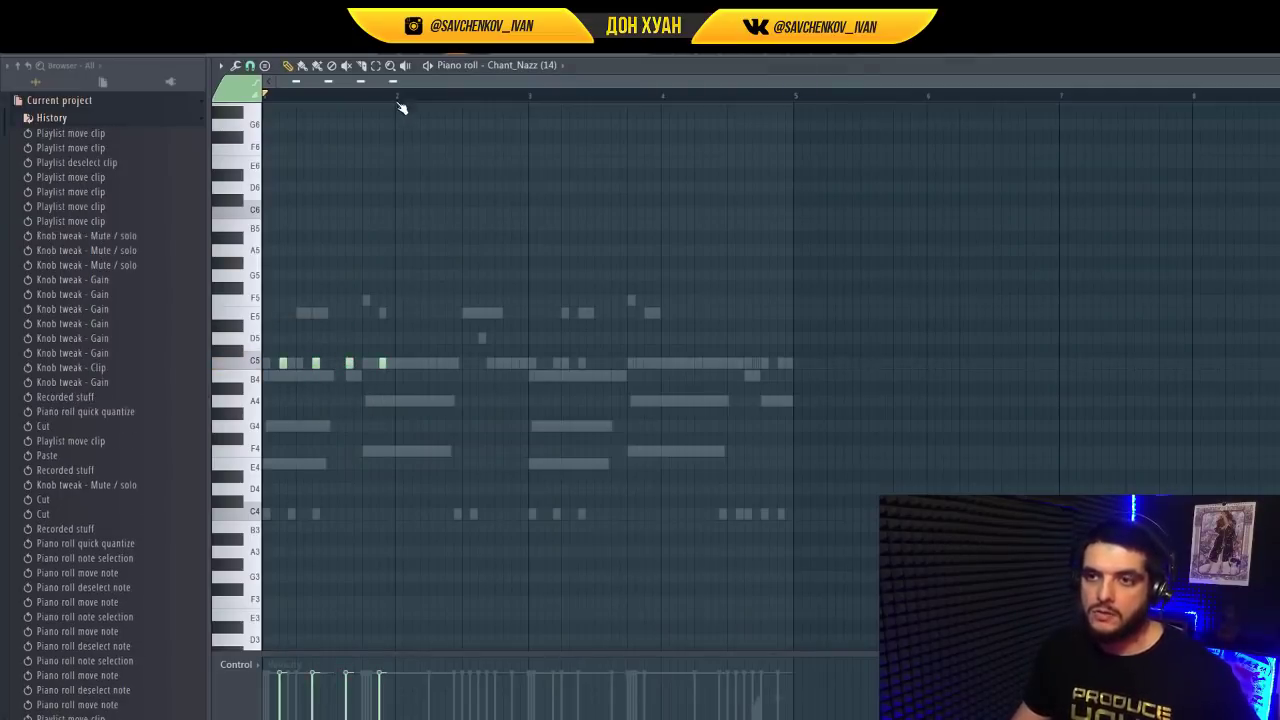
{"action": "left_click_drag", "start_coordinate": [398, 100], "coordinate": [197, 132]}
{"action": "key", "text": "ctrl+b"}
{"action": "key", "text": "ctrl+b"}
{"action": "key", "text": "ctrl+b"}
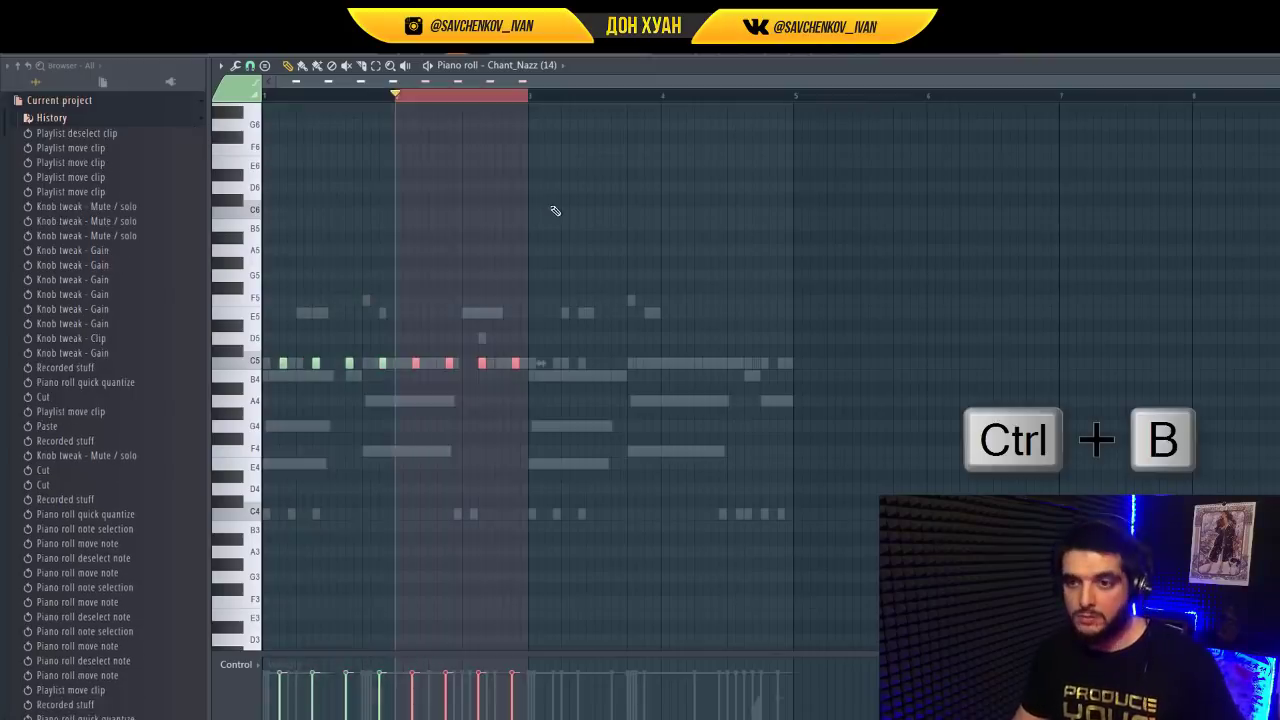
{"action": "key", "text": "F7"}
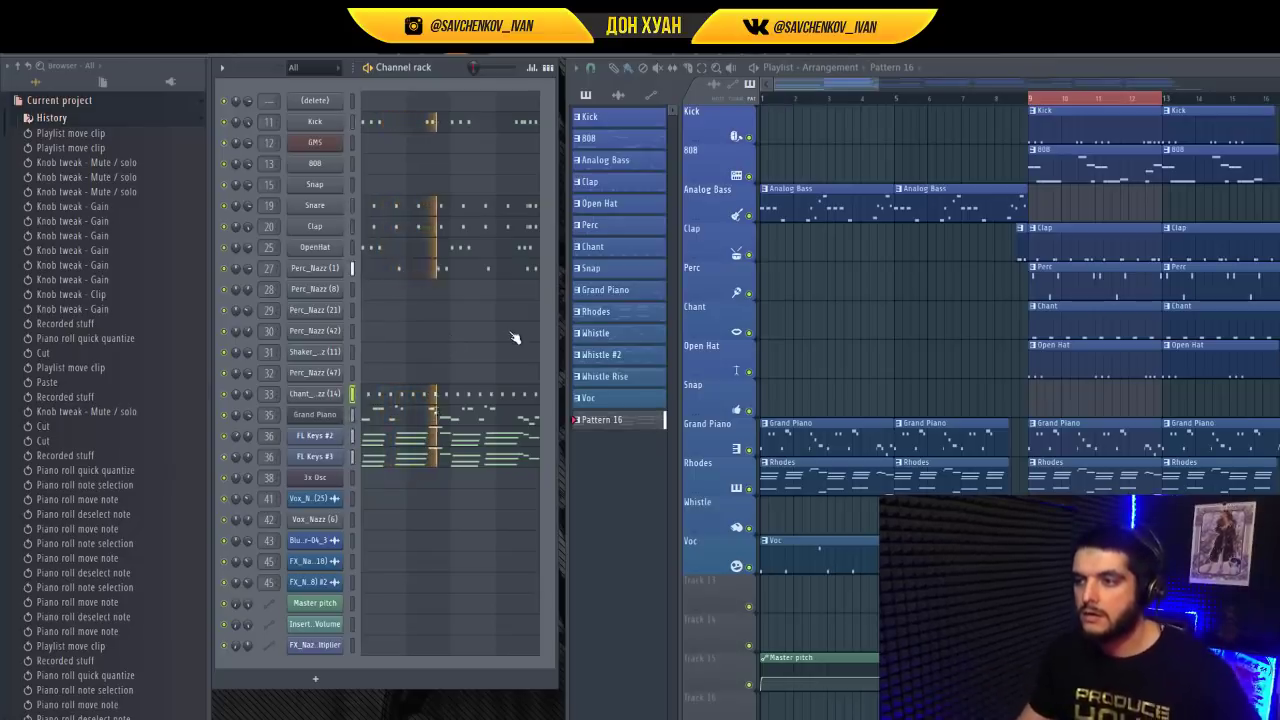
Delete every second Chant_Nazz (14) hit across the four bars to halve the chant's density
{"action": "key", "text": "space"}
{"action": "left_click", "coordinate": [372, 399]}
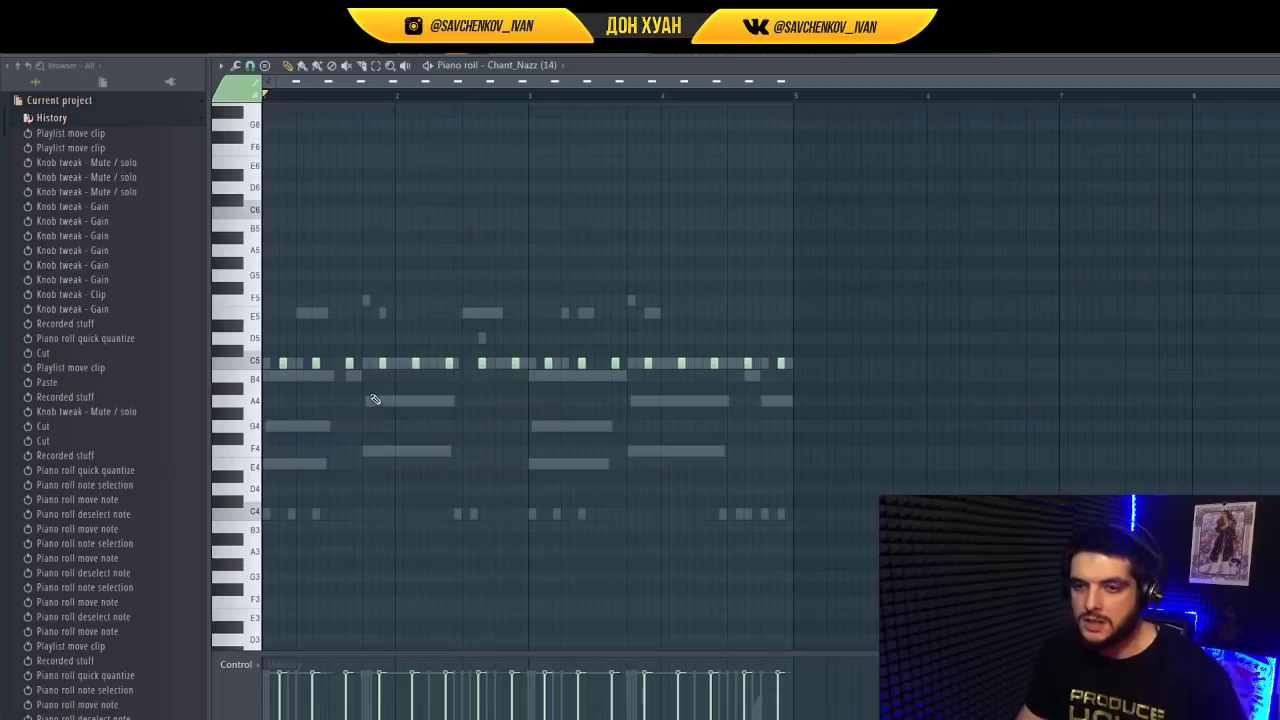
{"action": "left_click_drag", "start_coordinate": [328, 378], "coordinate": [346, 378]}
{"action": "key", "text": "space"}
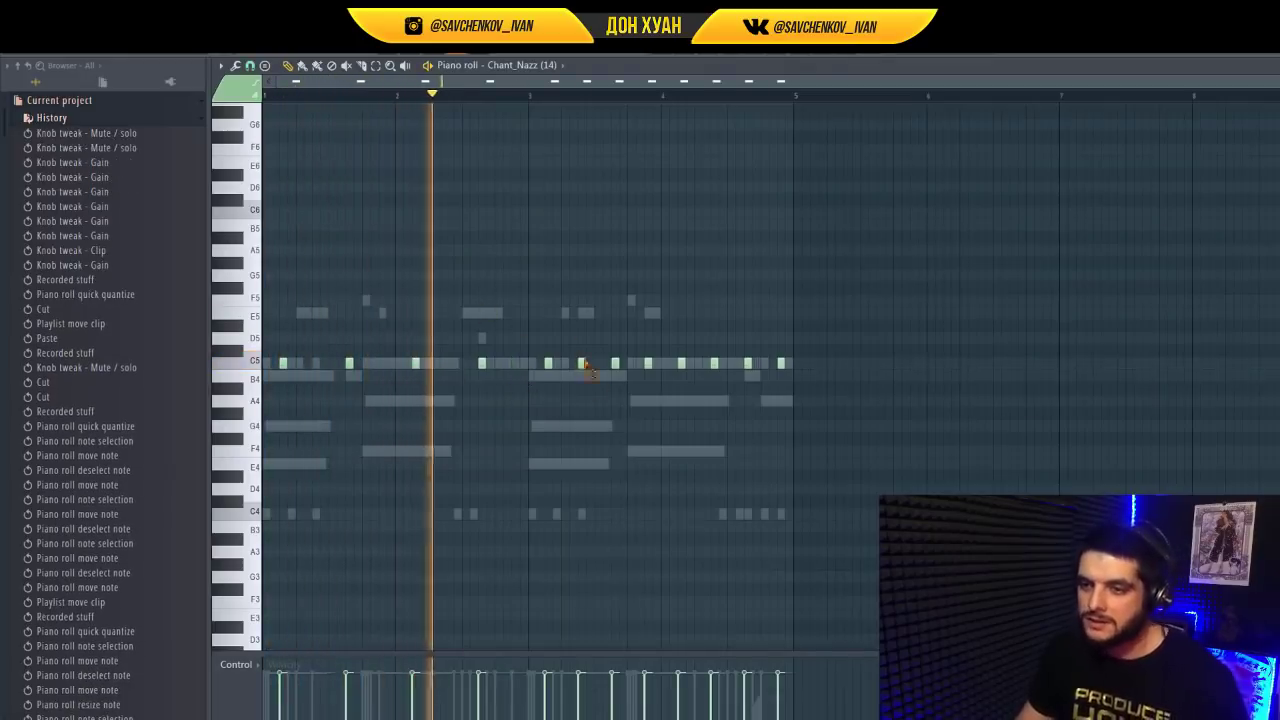
{"action": "right_click", "coordinate": [648, 363]}
{"action": "right_click", "coordinate": [714, 363]}
{"action": "right_click", "coordinate": [781, 363]}
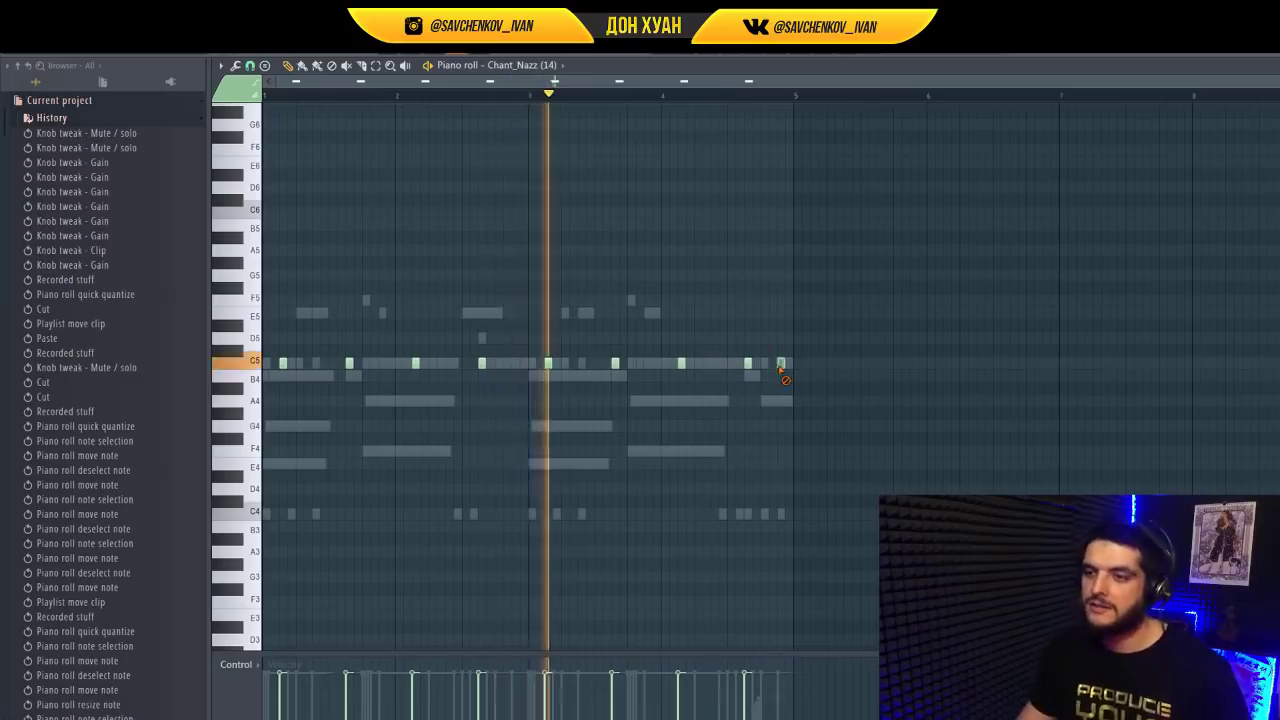
{"action": "key", "text": "F7"}
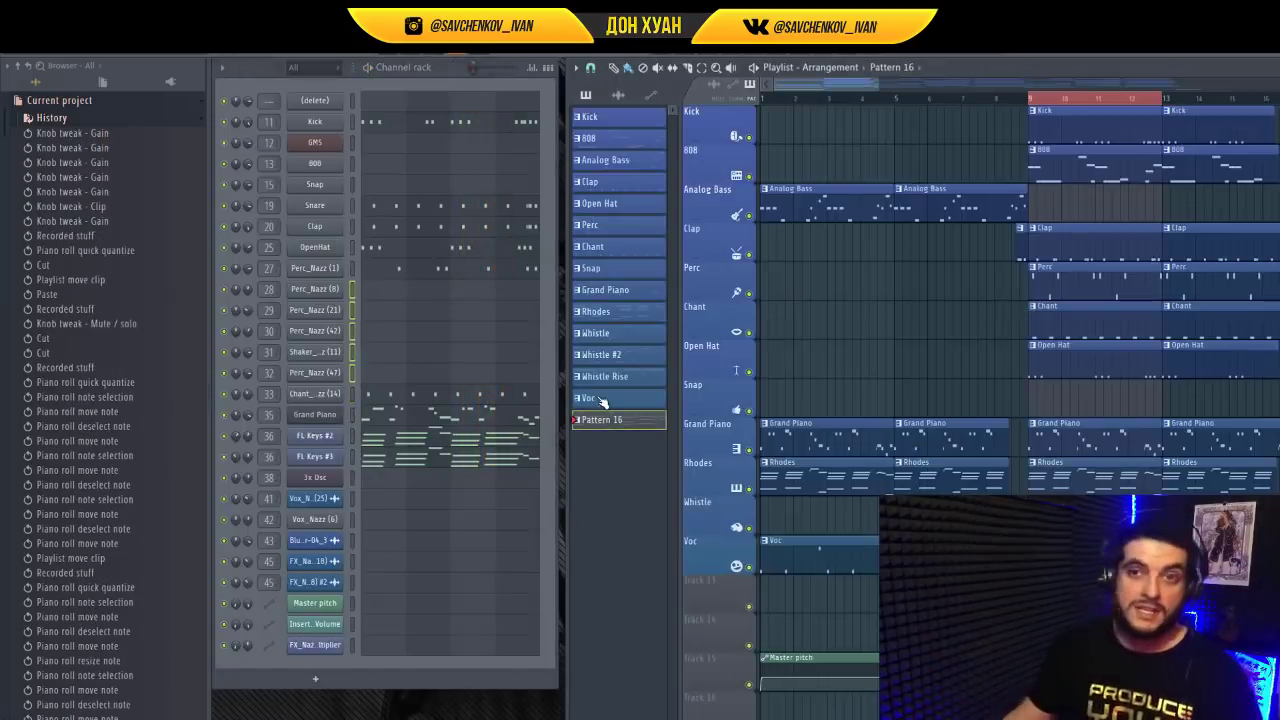
Place Vox_Nazz (6) vocal hits across the four bars of Pattern 16
{"action": "left_click", "coordinate": [439, 82]}
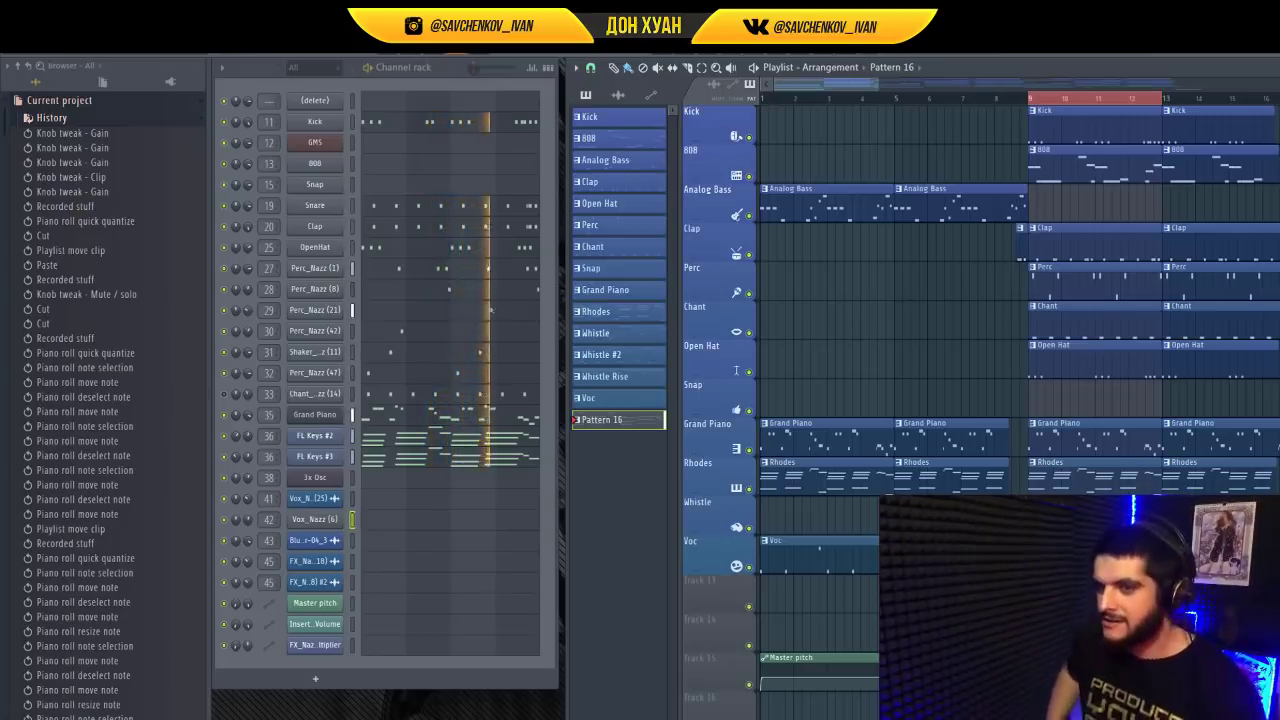
{"action": "left_click", "coordinate": [412, 530]}
{"action": "key", "text": "ctrl+a"}
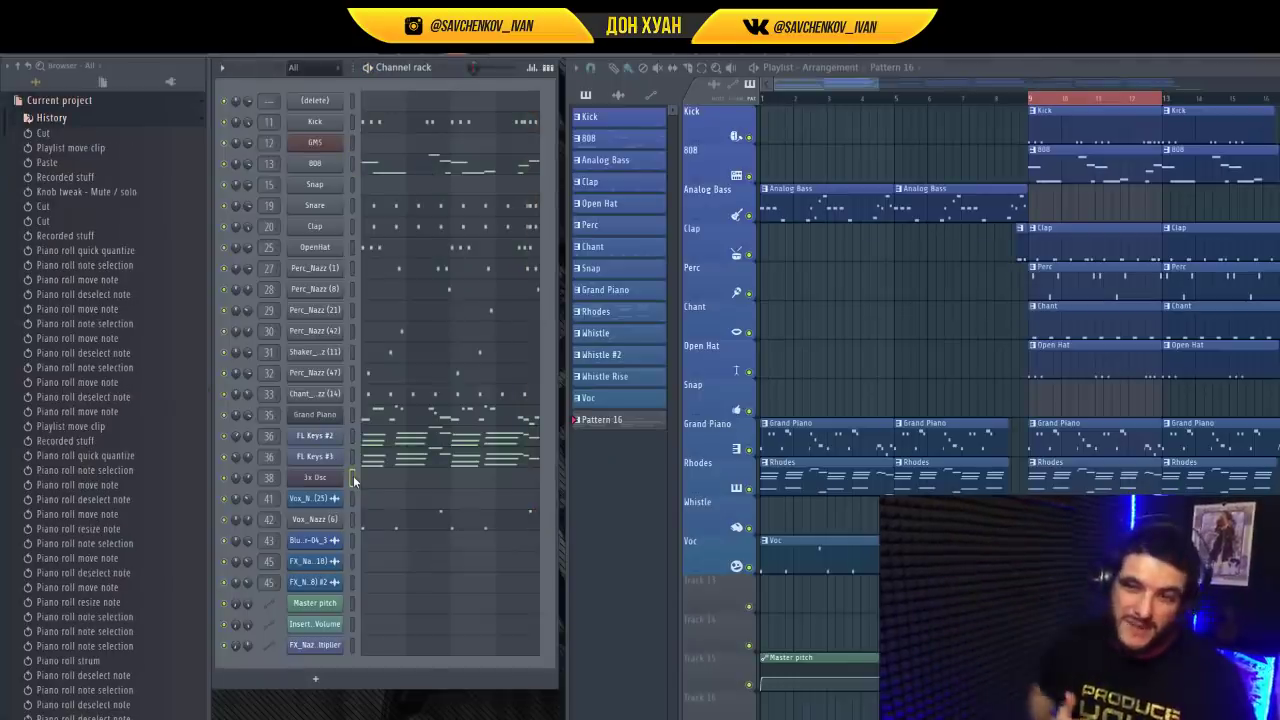
Paste the melody notes into the 3x Osc channel and play them in the piano roll
{"action": "key", "text": "ctrl+v"}
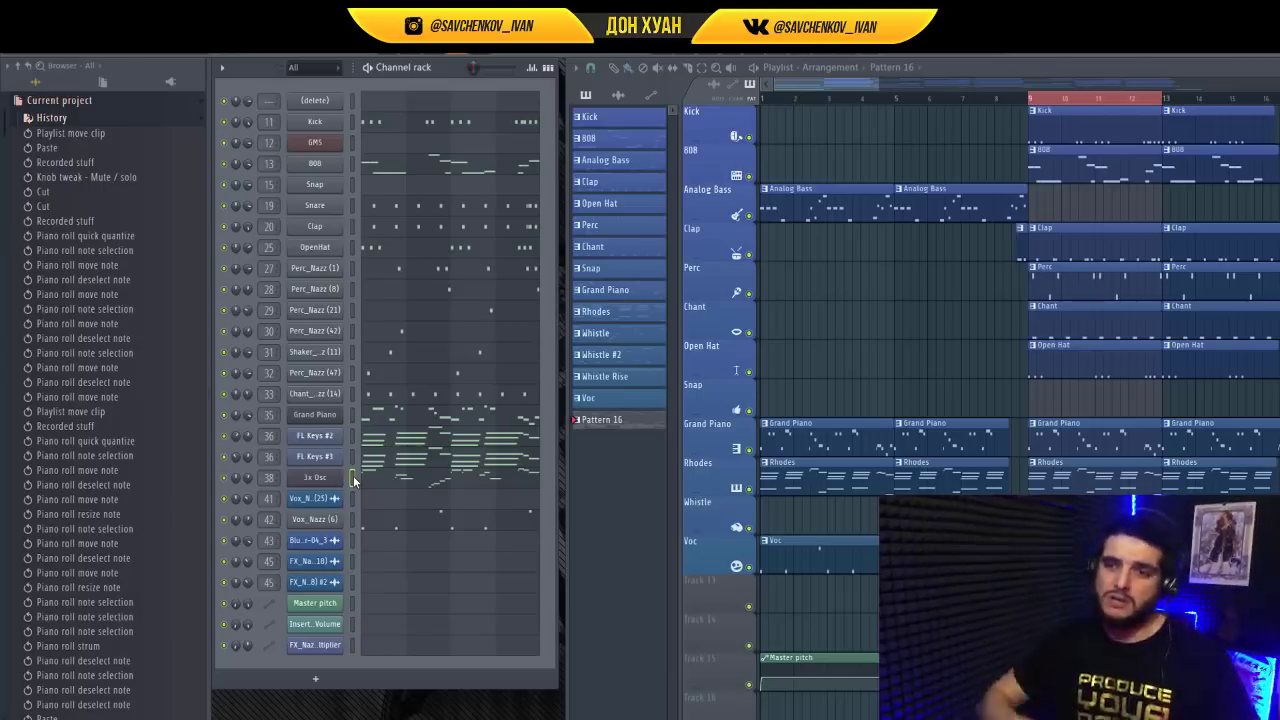
{"action": "key", "text": "space"}
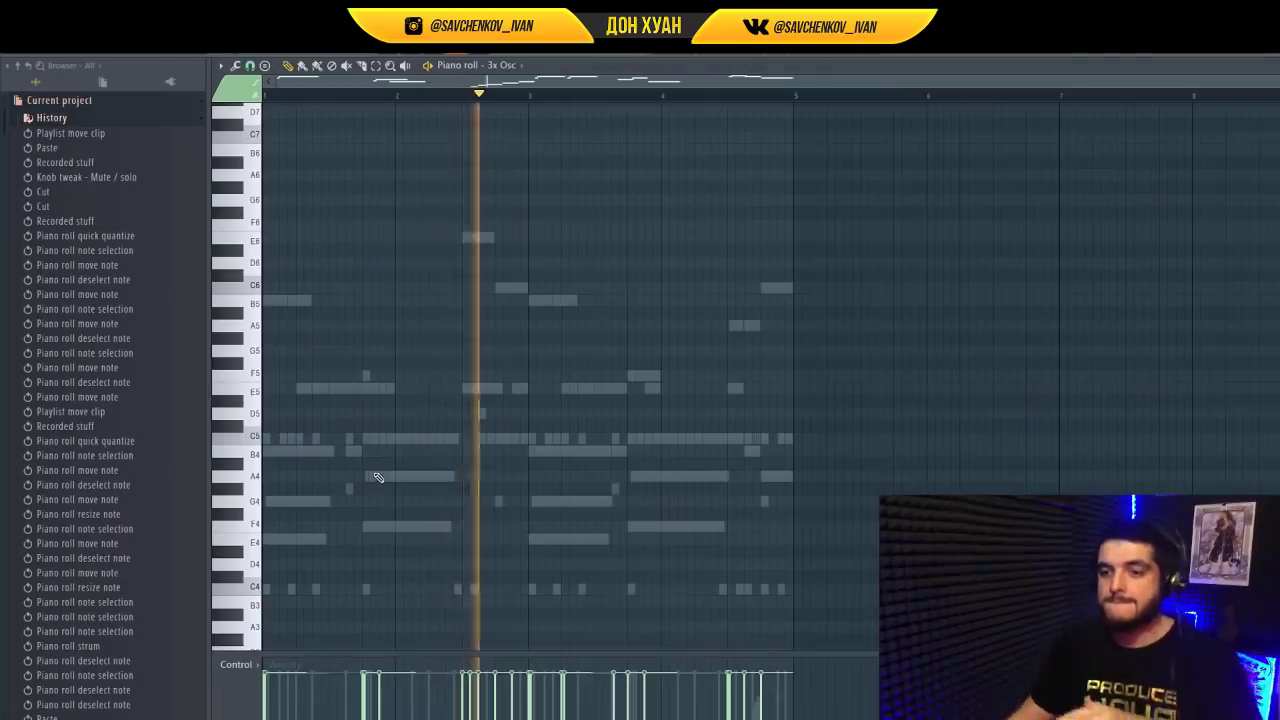
{"action": "scroll", "coordinate": [380, 477], "scroll_direction": "up", "scroll_amount": 10}
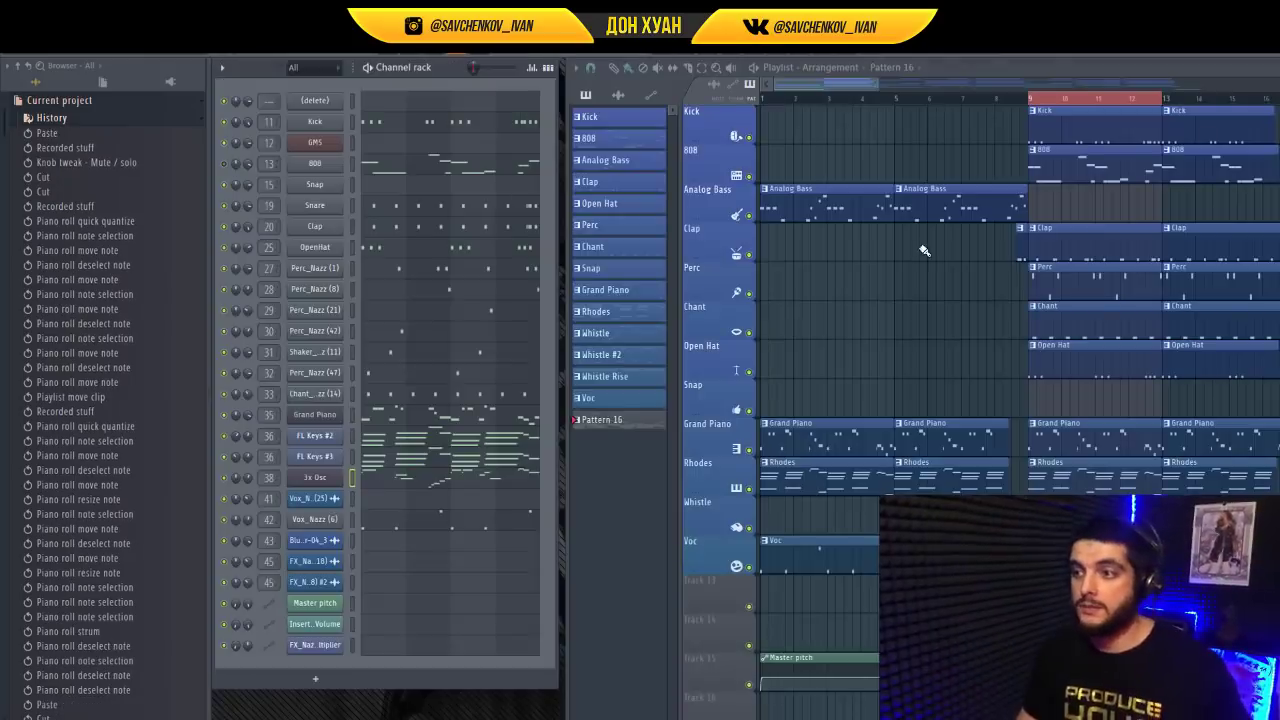
Add the analog bass line to the GMS channel of Pattern 16 and review its notes in the piano roll
{"action": "left_click", "coordinate": [927, 209]}
{"action": "left_click", "coordinate": [352, 142]}
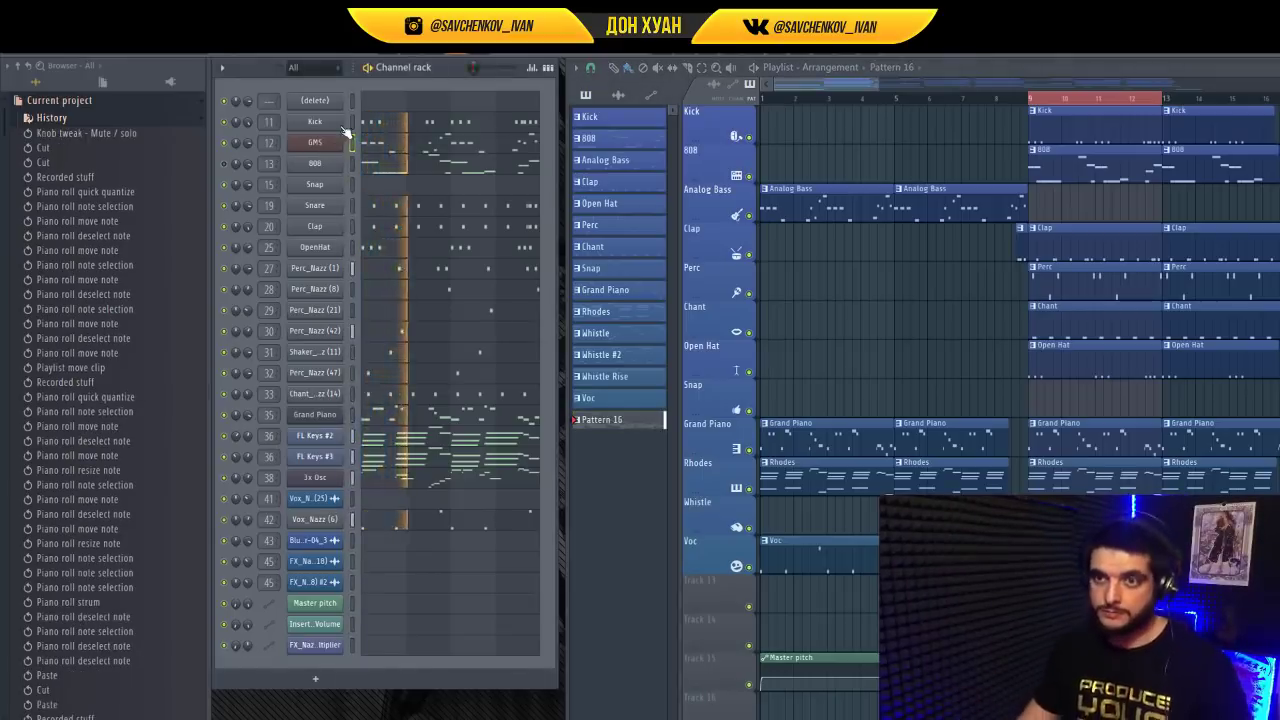
{"action": "left_click", "coordinate": [372, 147]}
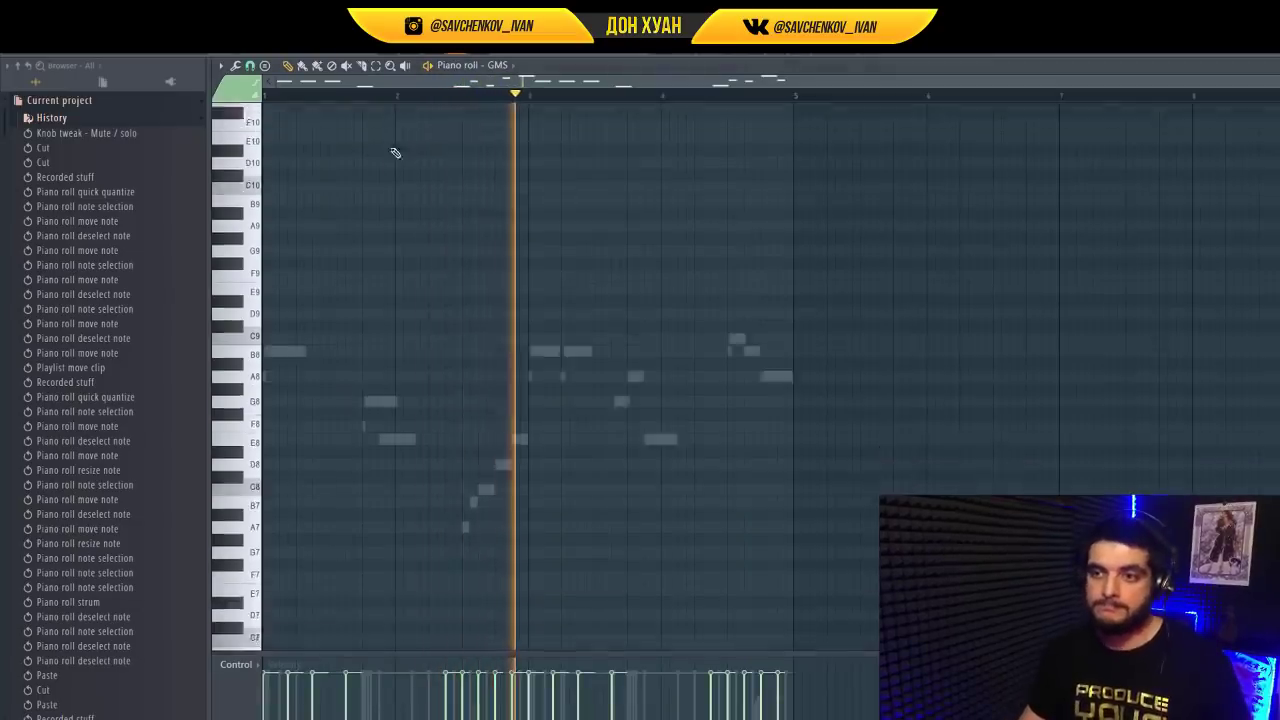
{"action": "scroll", "coordinate": [587, 362], "scroll_direction": "down", "scroll_amount": 6}
{"action": "key", "text": "Escape"}
{"action": "left_click", "coordinate": [416, 157]}
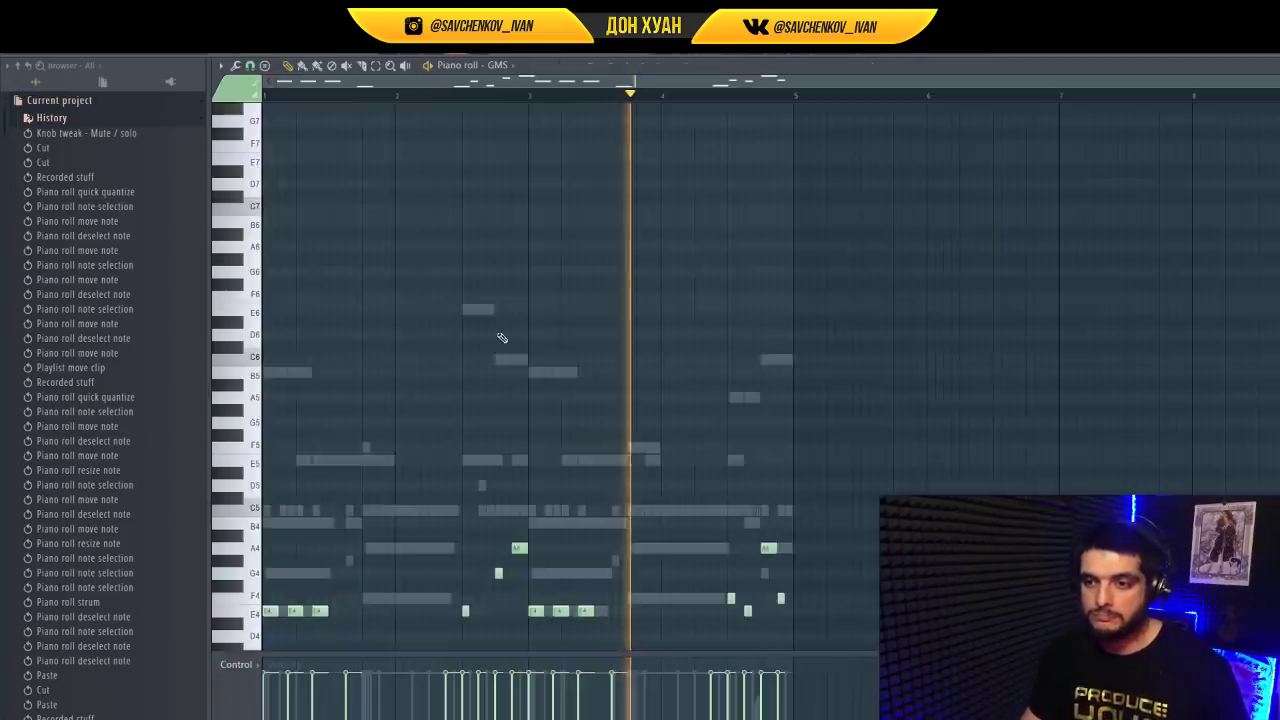
{"action": "scroll", "coordinate": [502, 338], "scroll_direction": "down", "scroll_amount": 3}
{"action": "scroll", "coordinate": [422, 408], "scroll_direction": "up", "scroll_amount": 2}
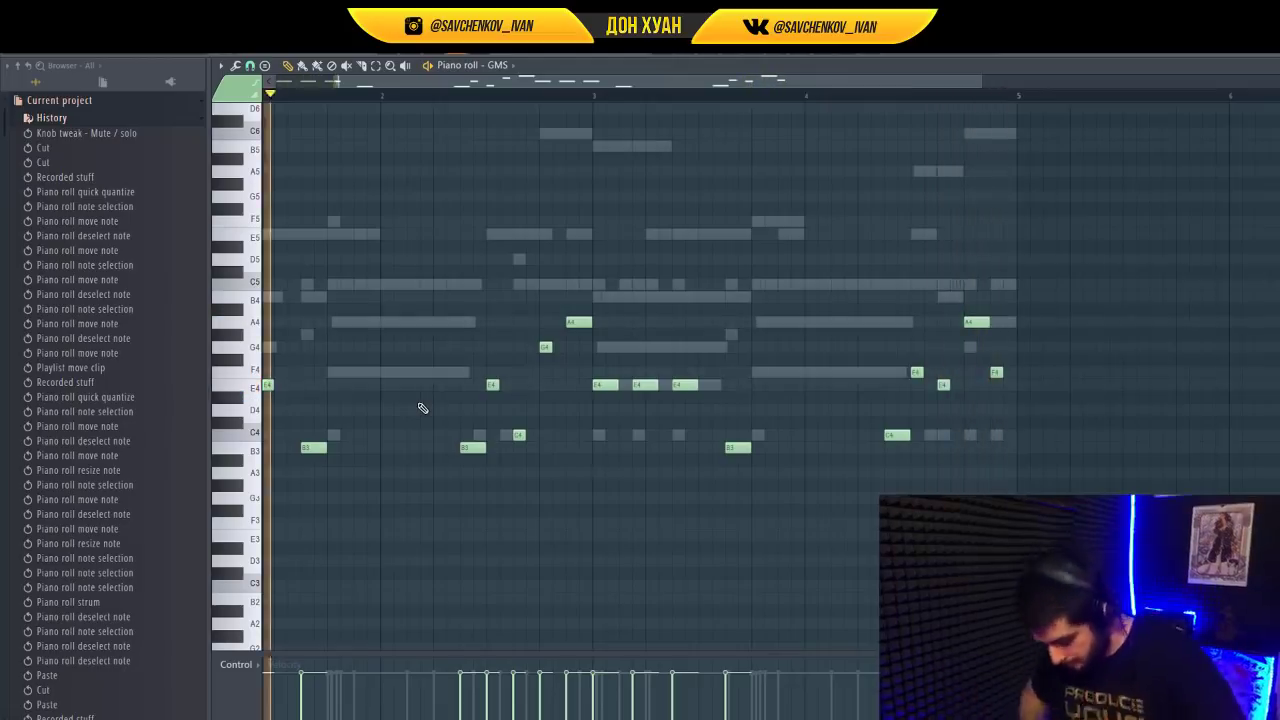
{"action": "key", "text": "Escape"}
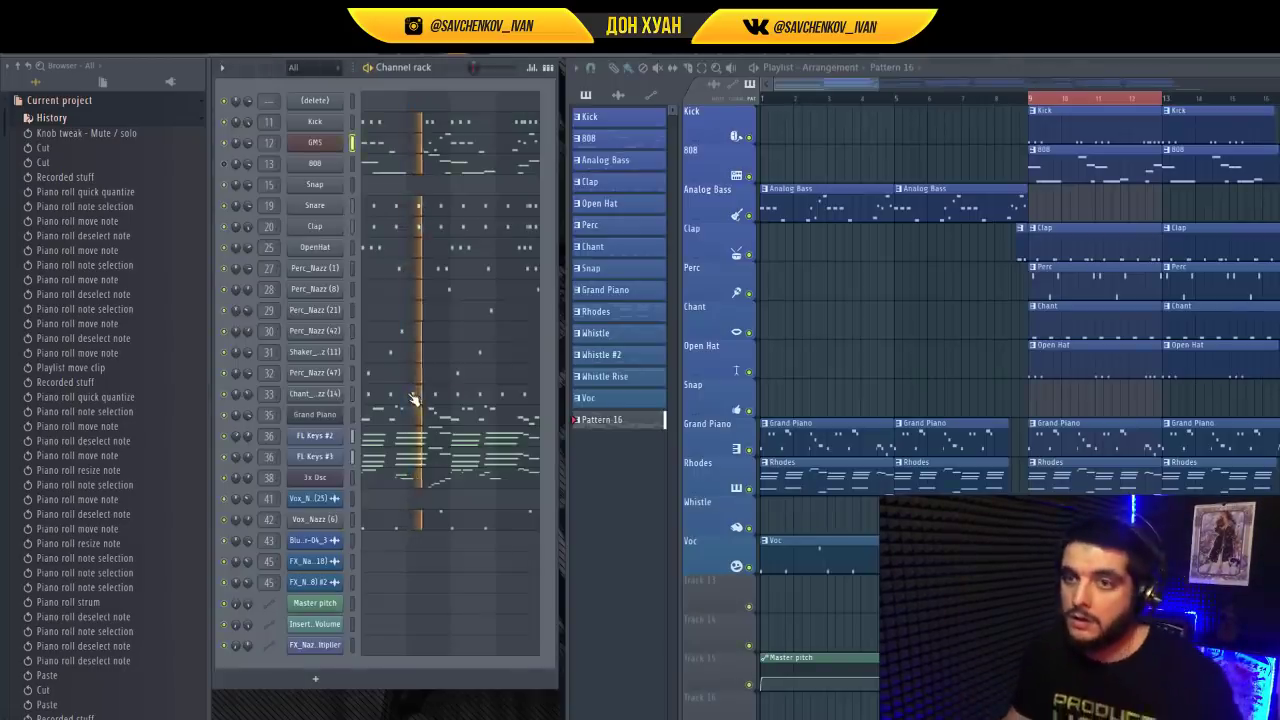
Inspect the GMS instrument's Analog Bass program
{"action": "left_click", "coordinate": [338, 142]}
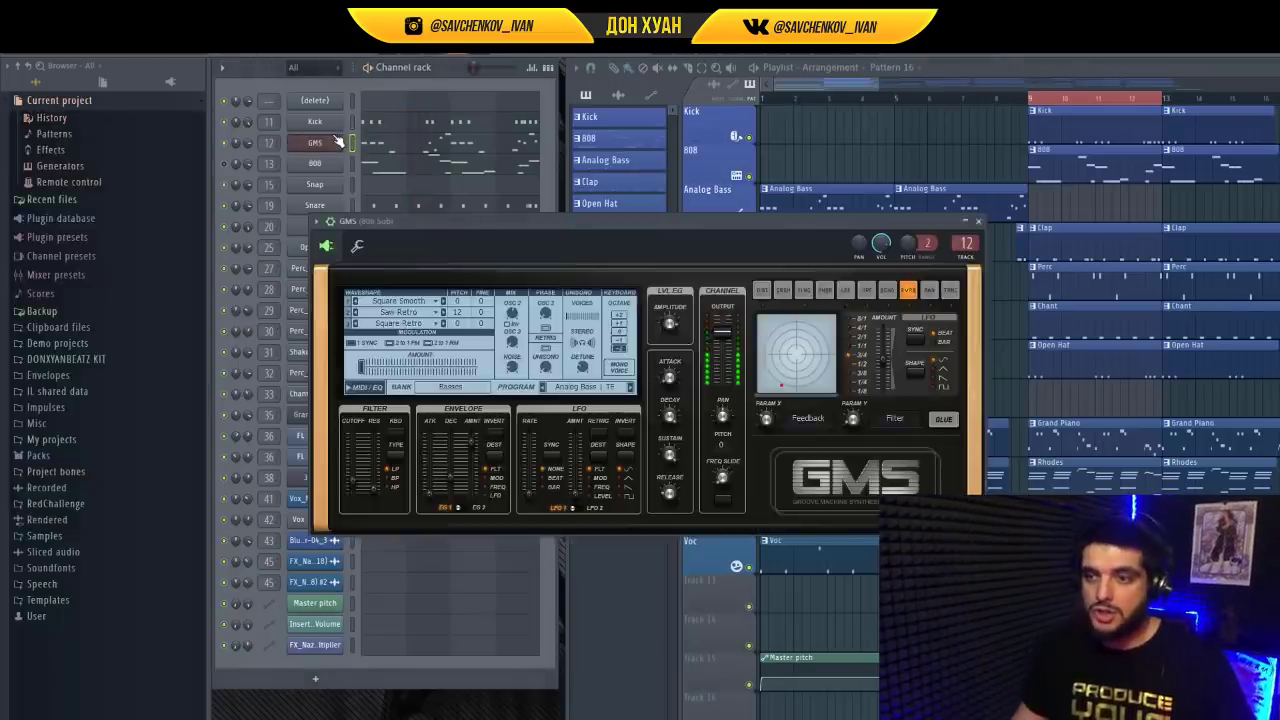
{"action": "left_click", "coordinate": [596, 388]}
{"action": "key", "text": "Escape"}
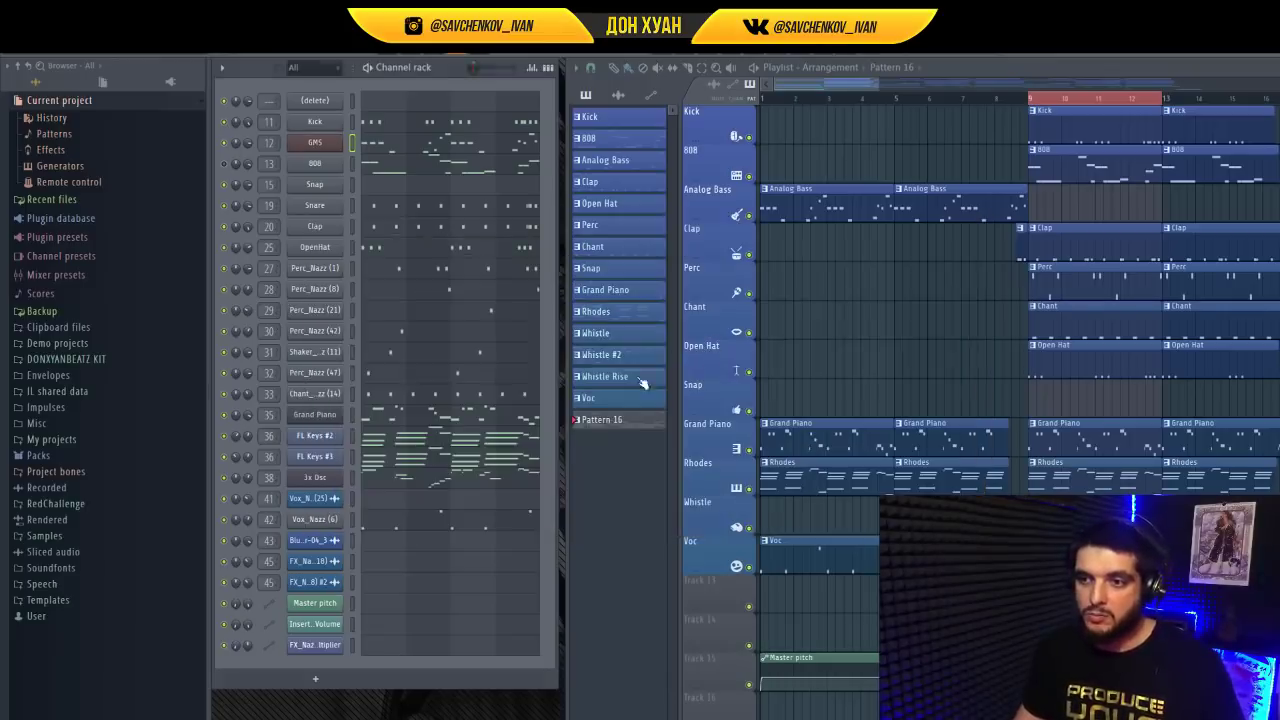